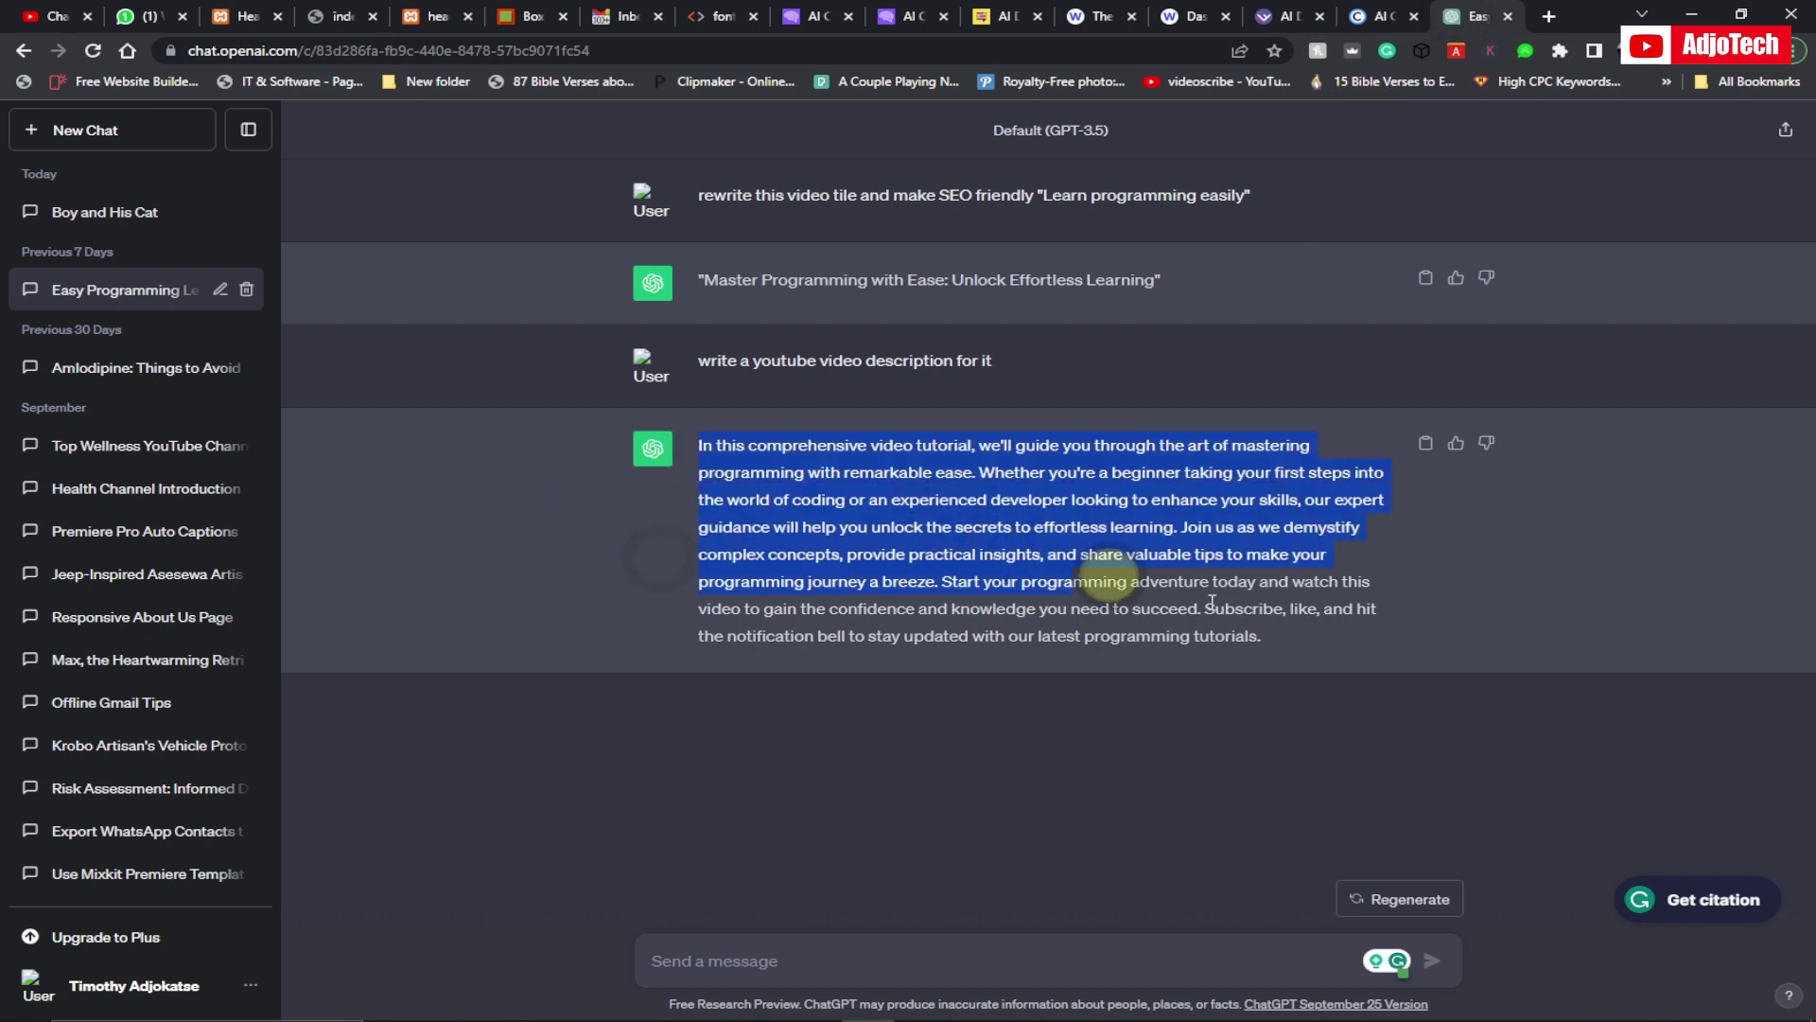
Step: Copy ChatGPT's generated YouTube description and switch to the Originality.ai site
{"action": "left_click", "coordinate": [1032, 617]}
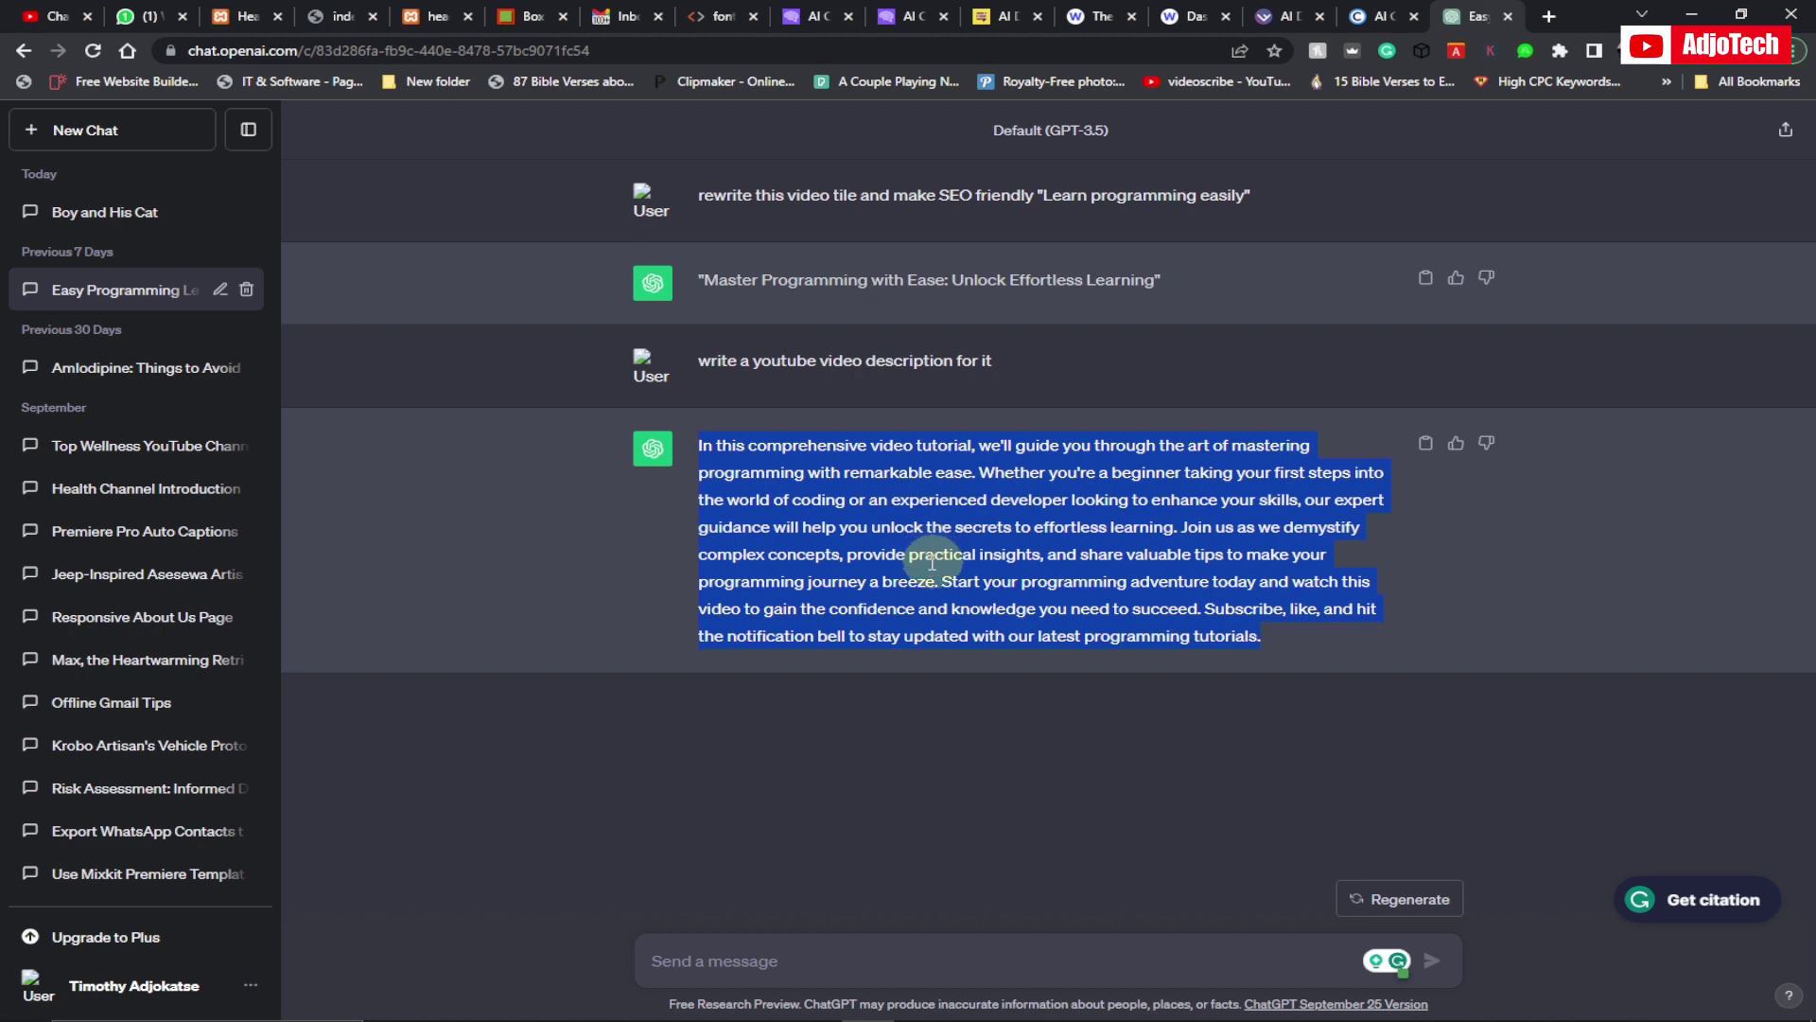
{"action": "left_click", "coordinate": [800, 17]}
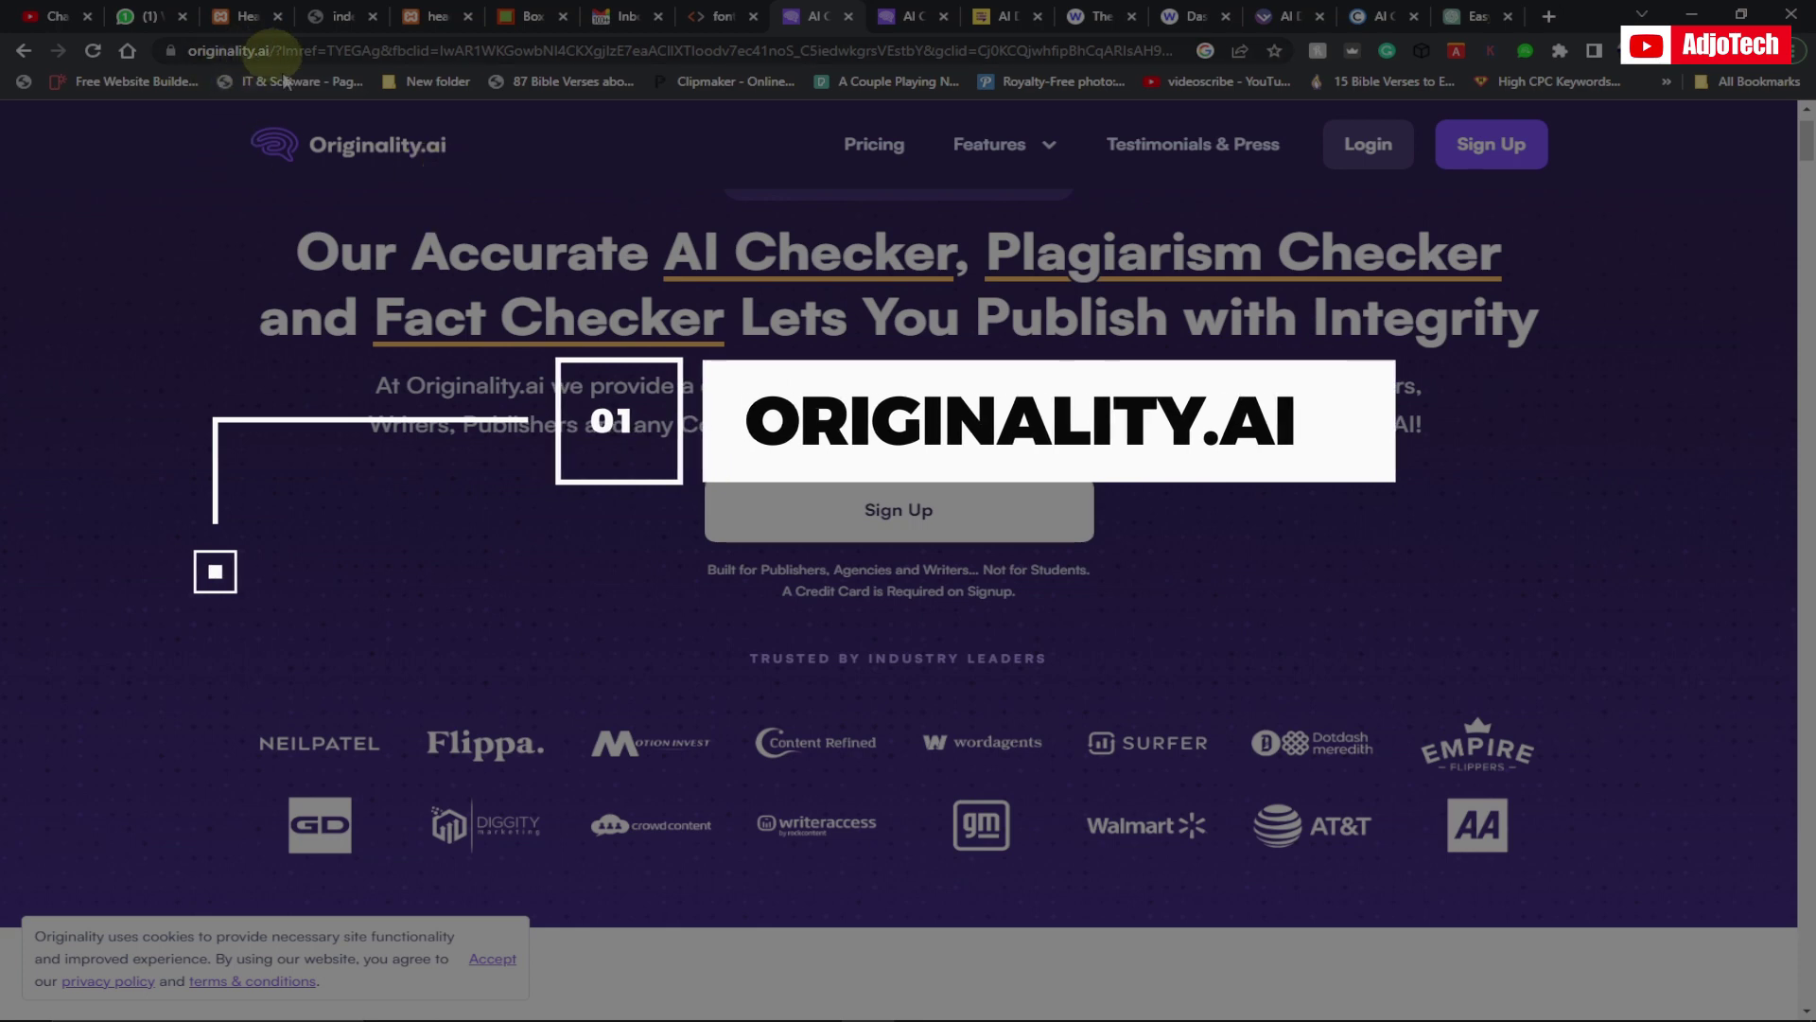
Step: Scan the description in Originality.ai, highlight its 0% original, 100% AI score, and return to ChatGPT
{"action": "left_click", "coordinate": [899, 17]}
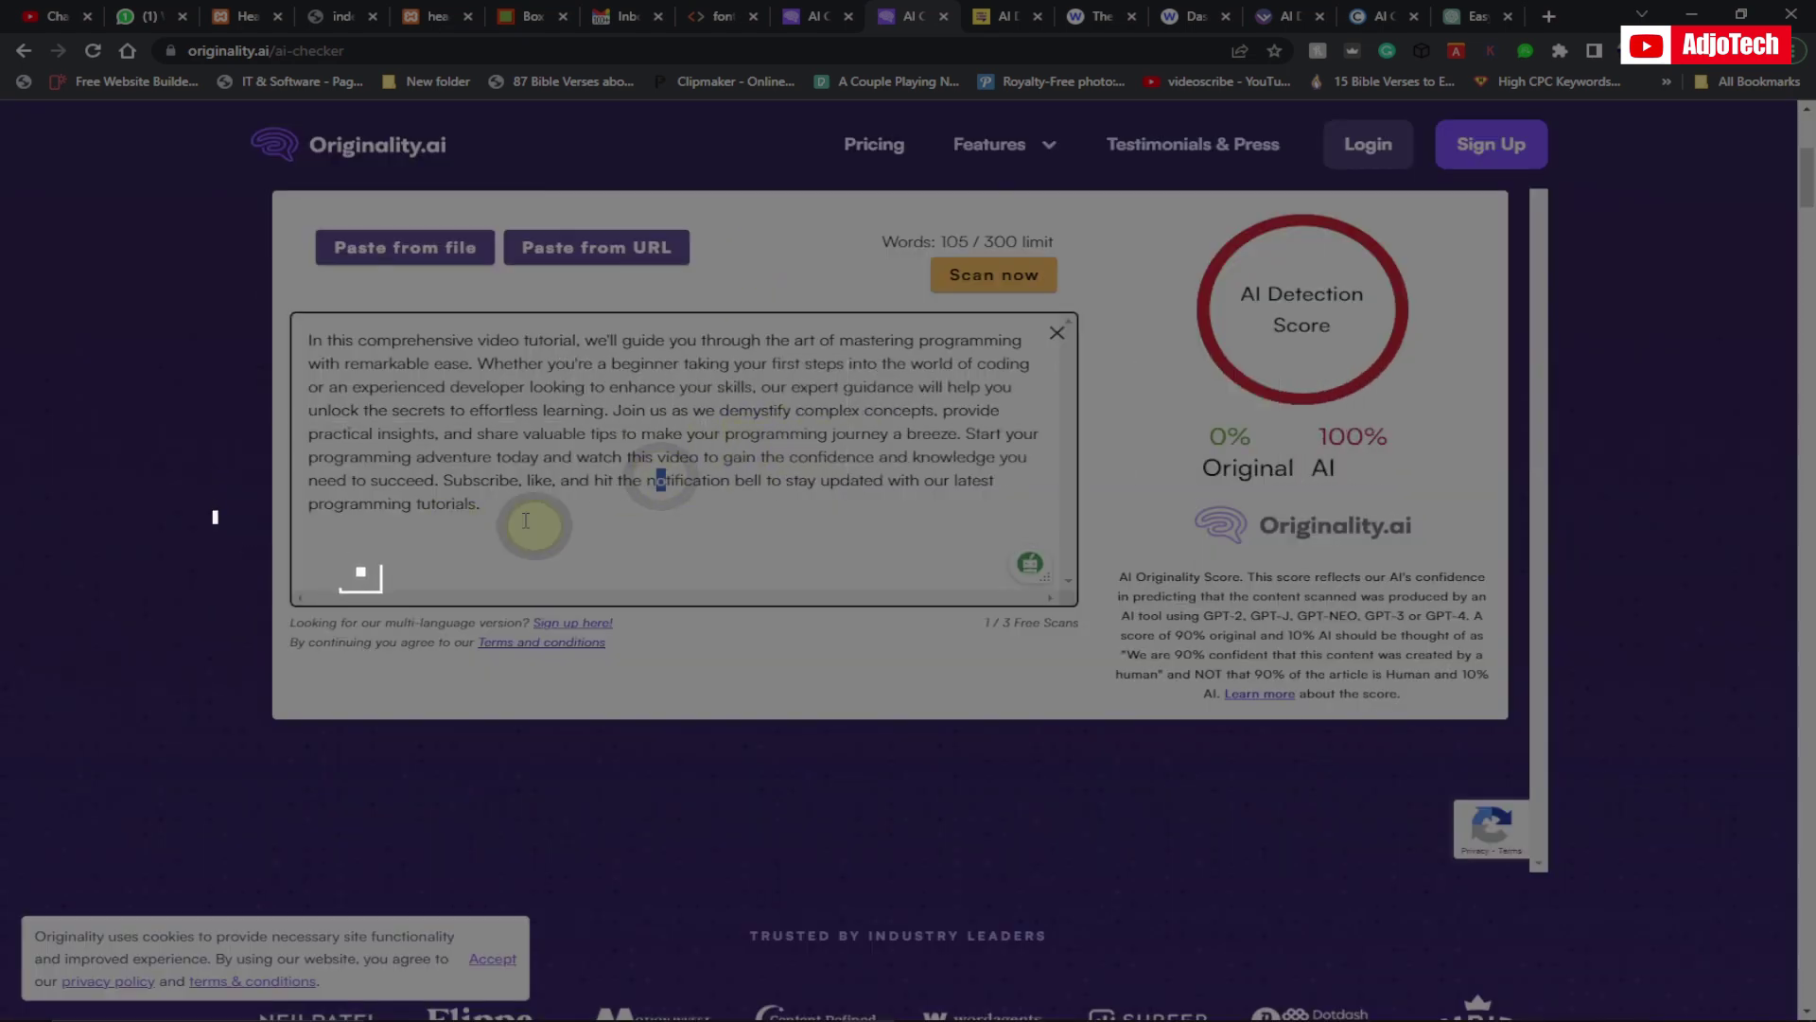
{"action": "left_click_drag", "start_coordinate": [526, 520], "coordinate": [275, 343]}
{"action": "left_click", "coordinate": [275, 342]}
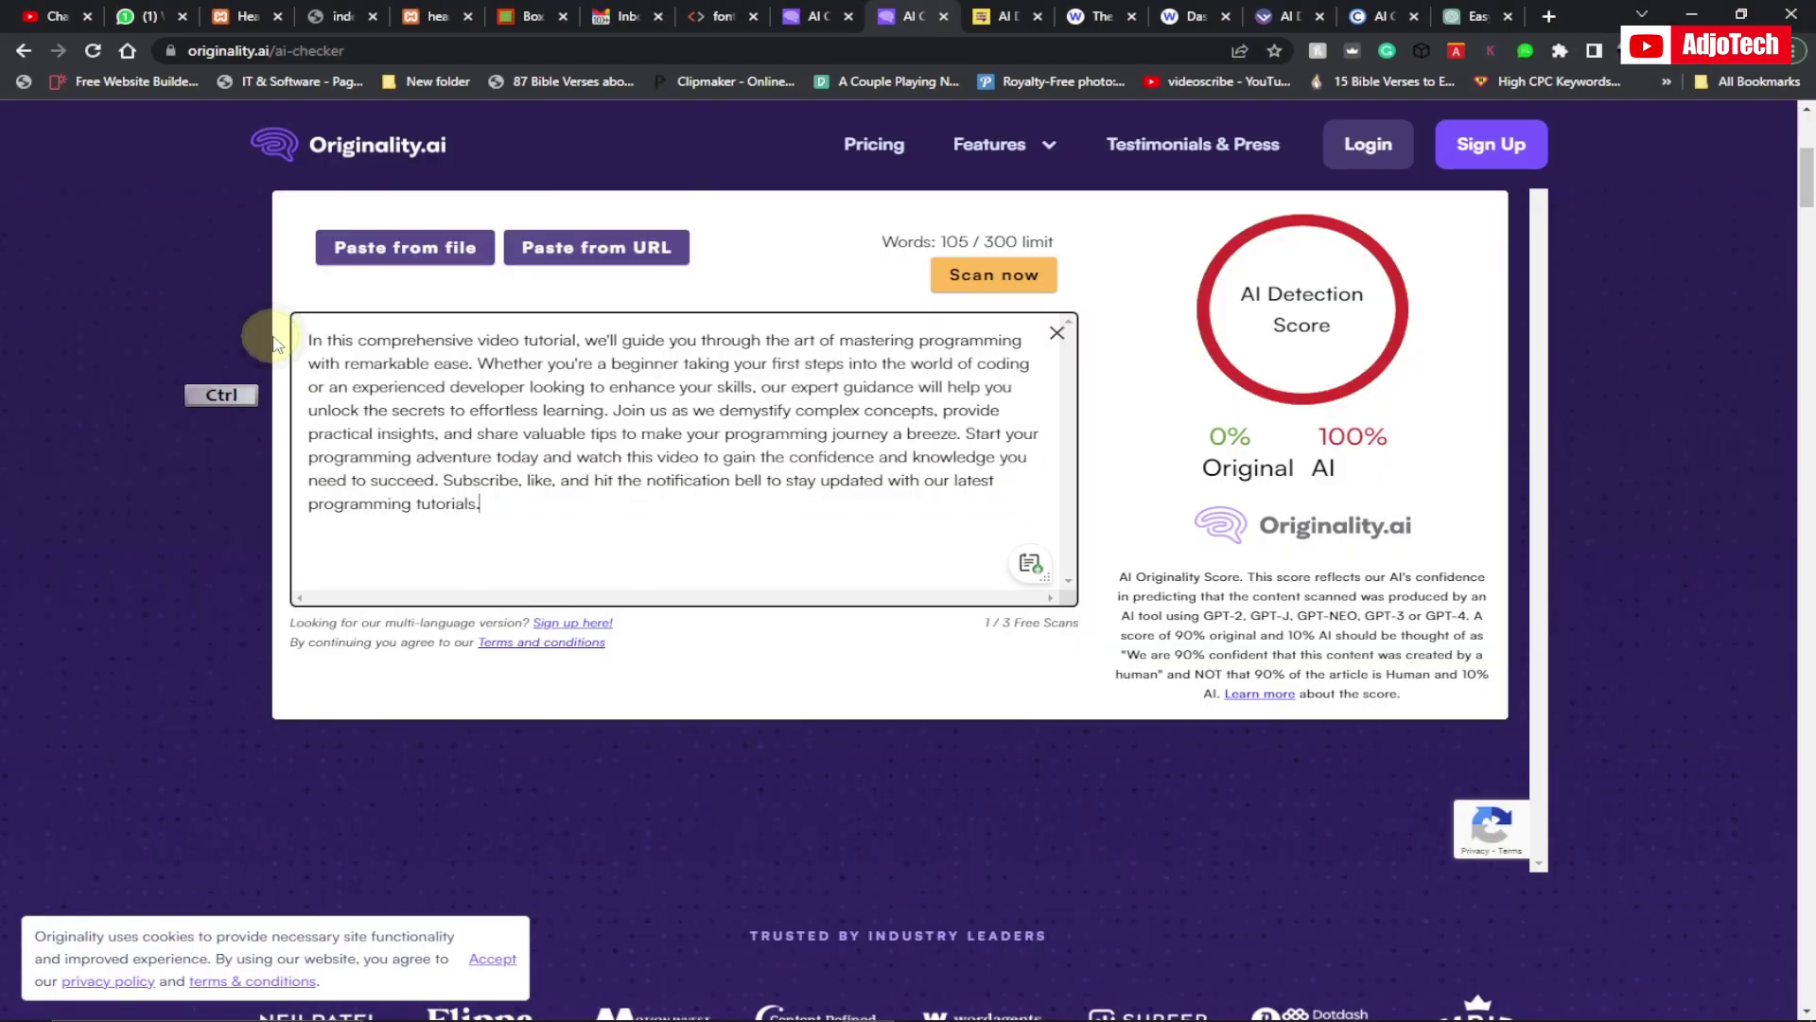
{"action": "left_click", "coordinate": [974, 276]}
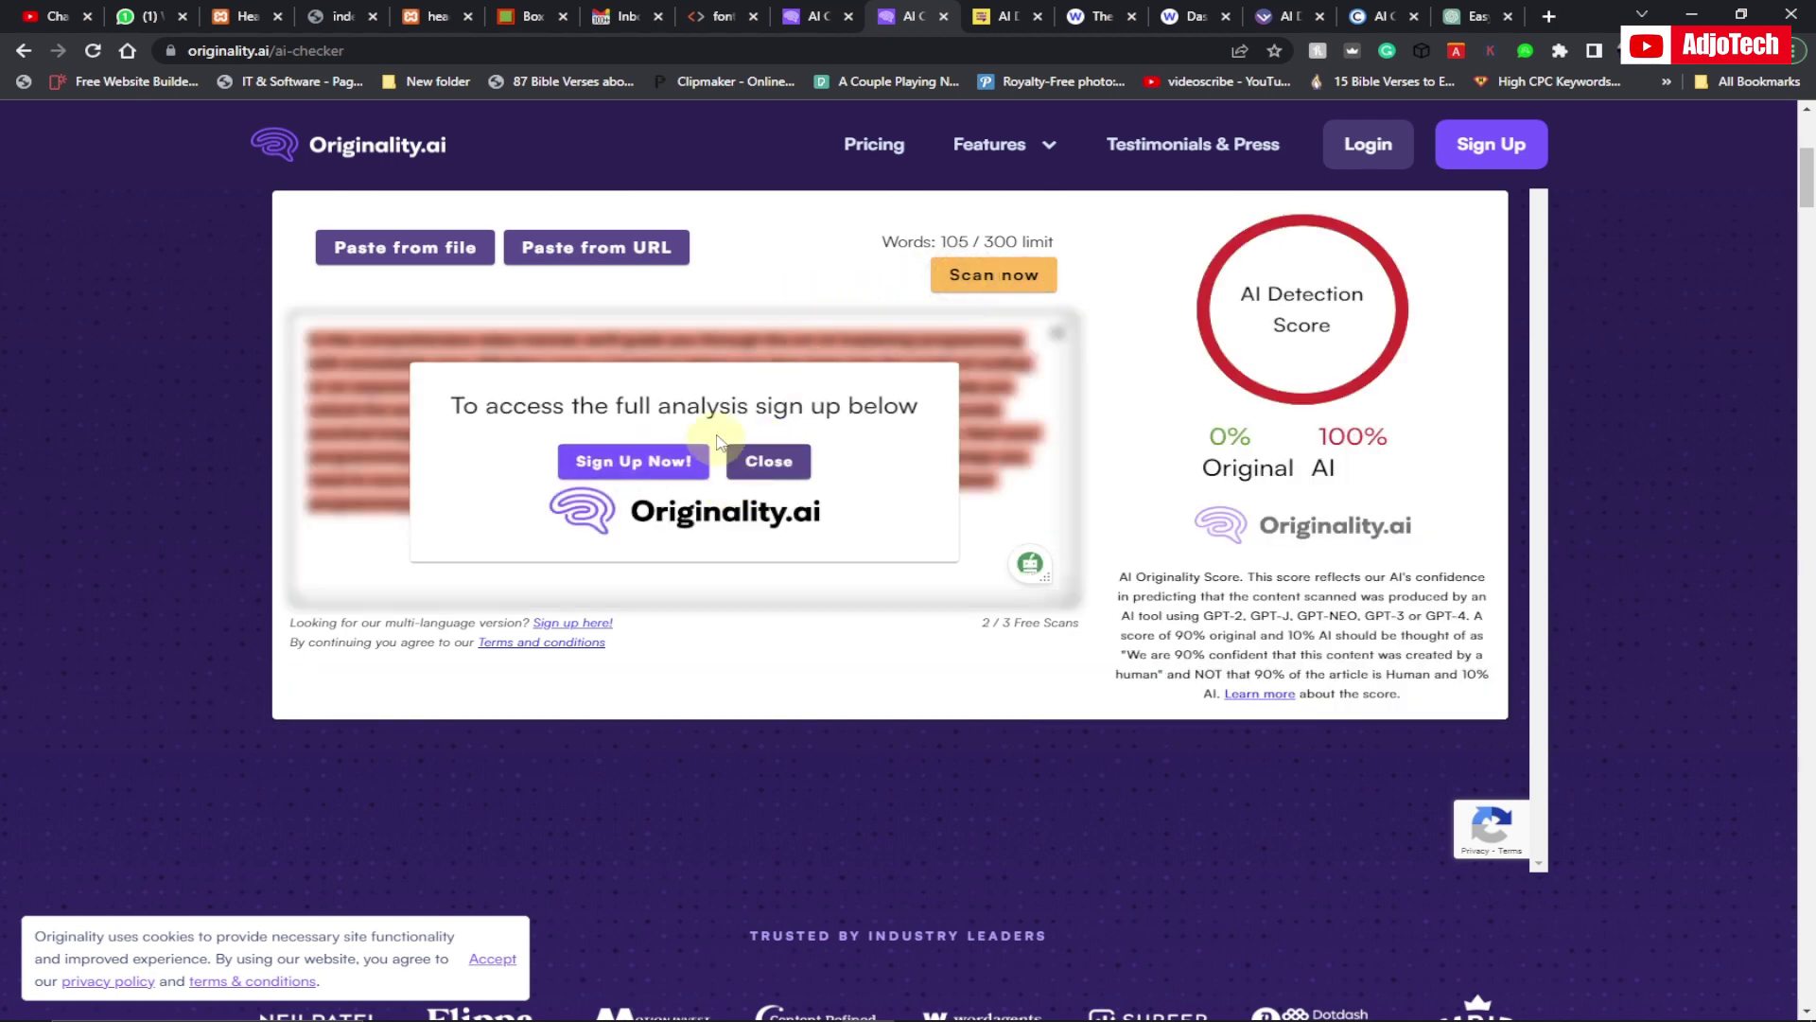
{"action": "left_click", "coordinate": [757, 457]}
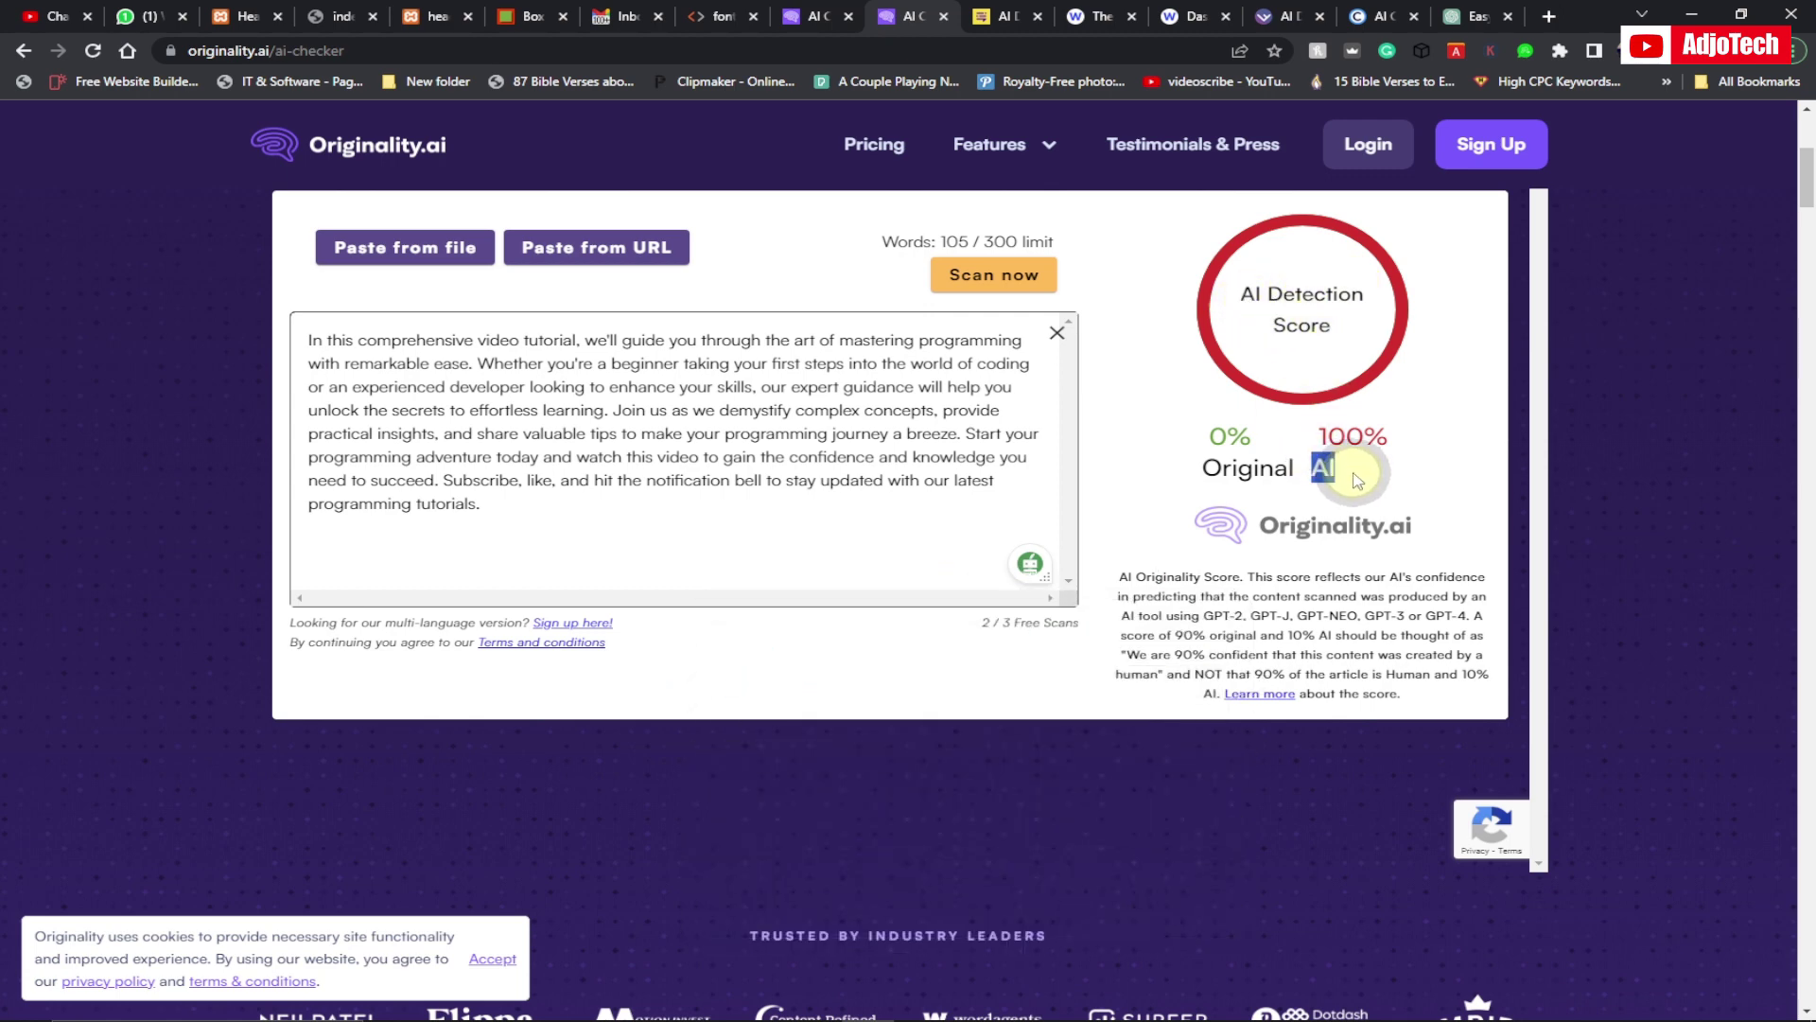
{"action": "left_click_drag", "start_coordinate": [1327, 436], "coordinate": [1199, 436]}
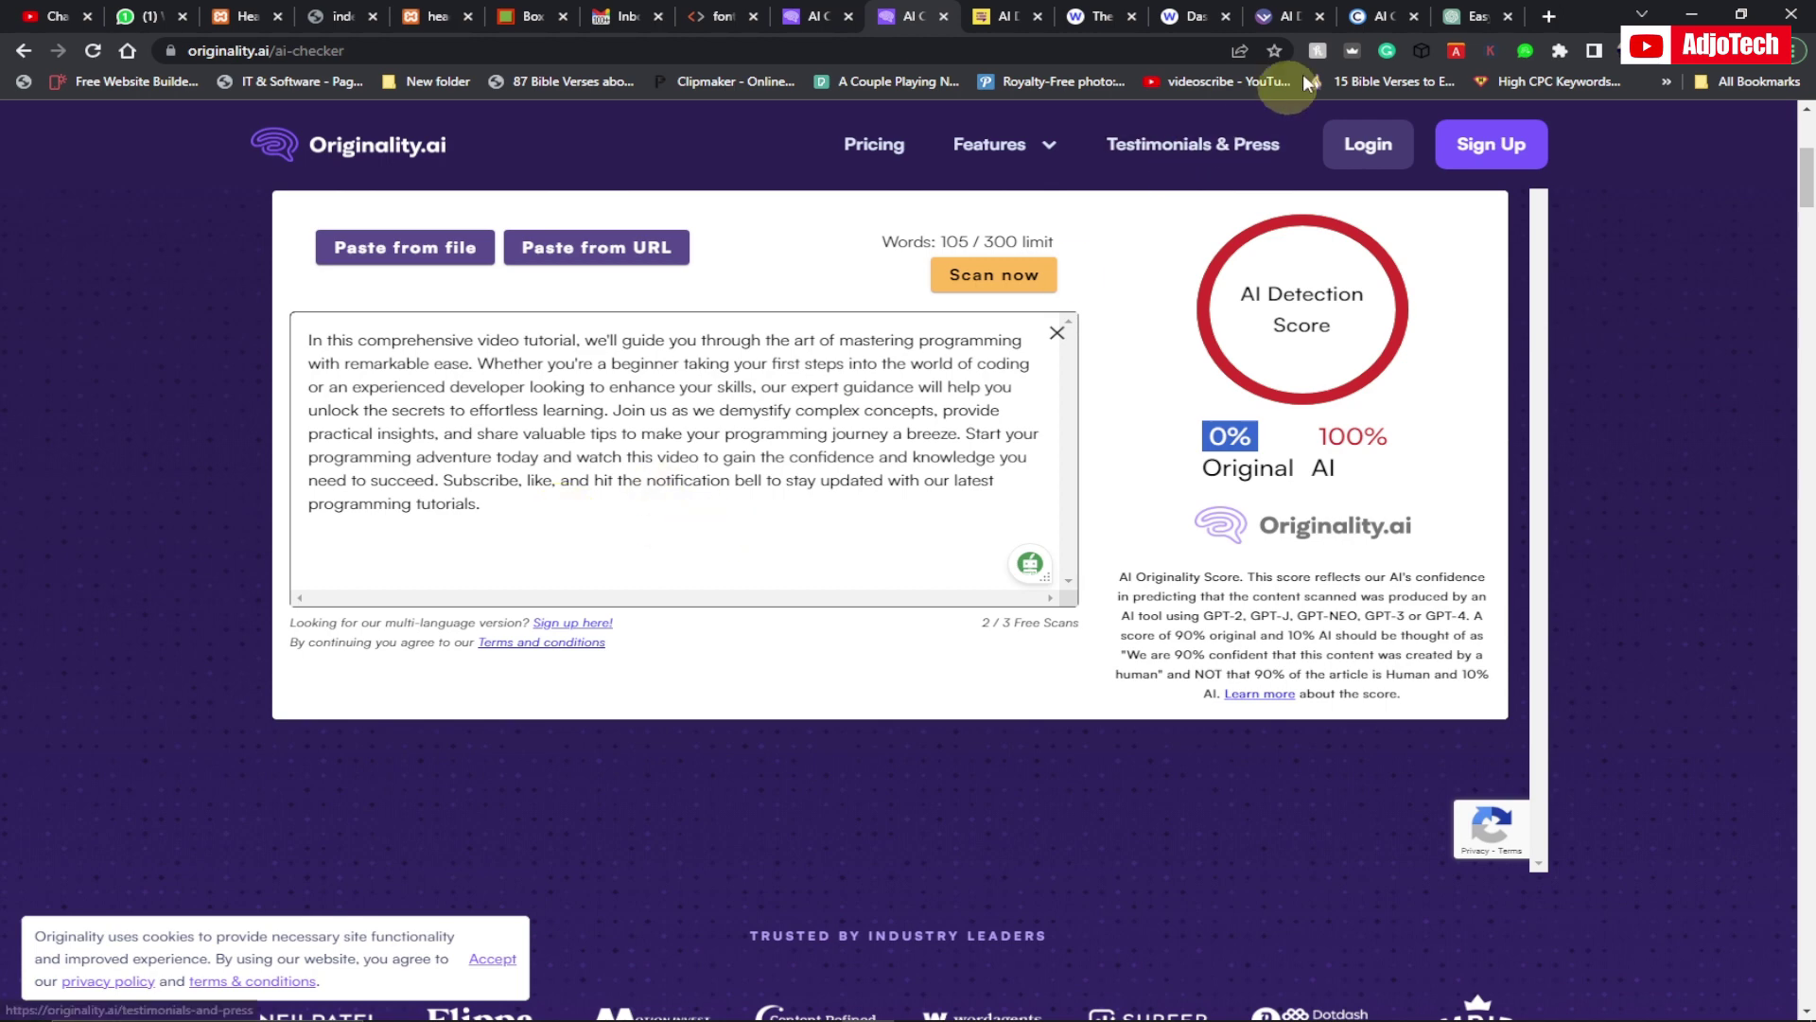
{"action": "left_click", "coordinate": [1476, 16]}
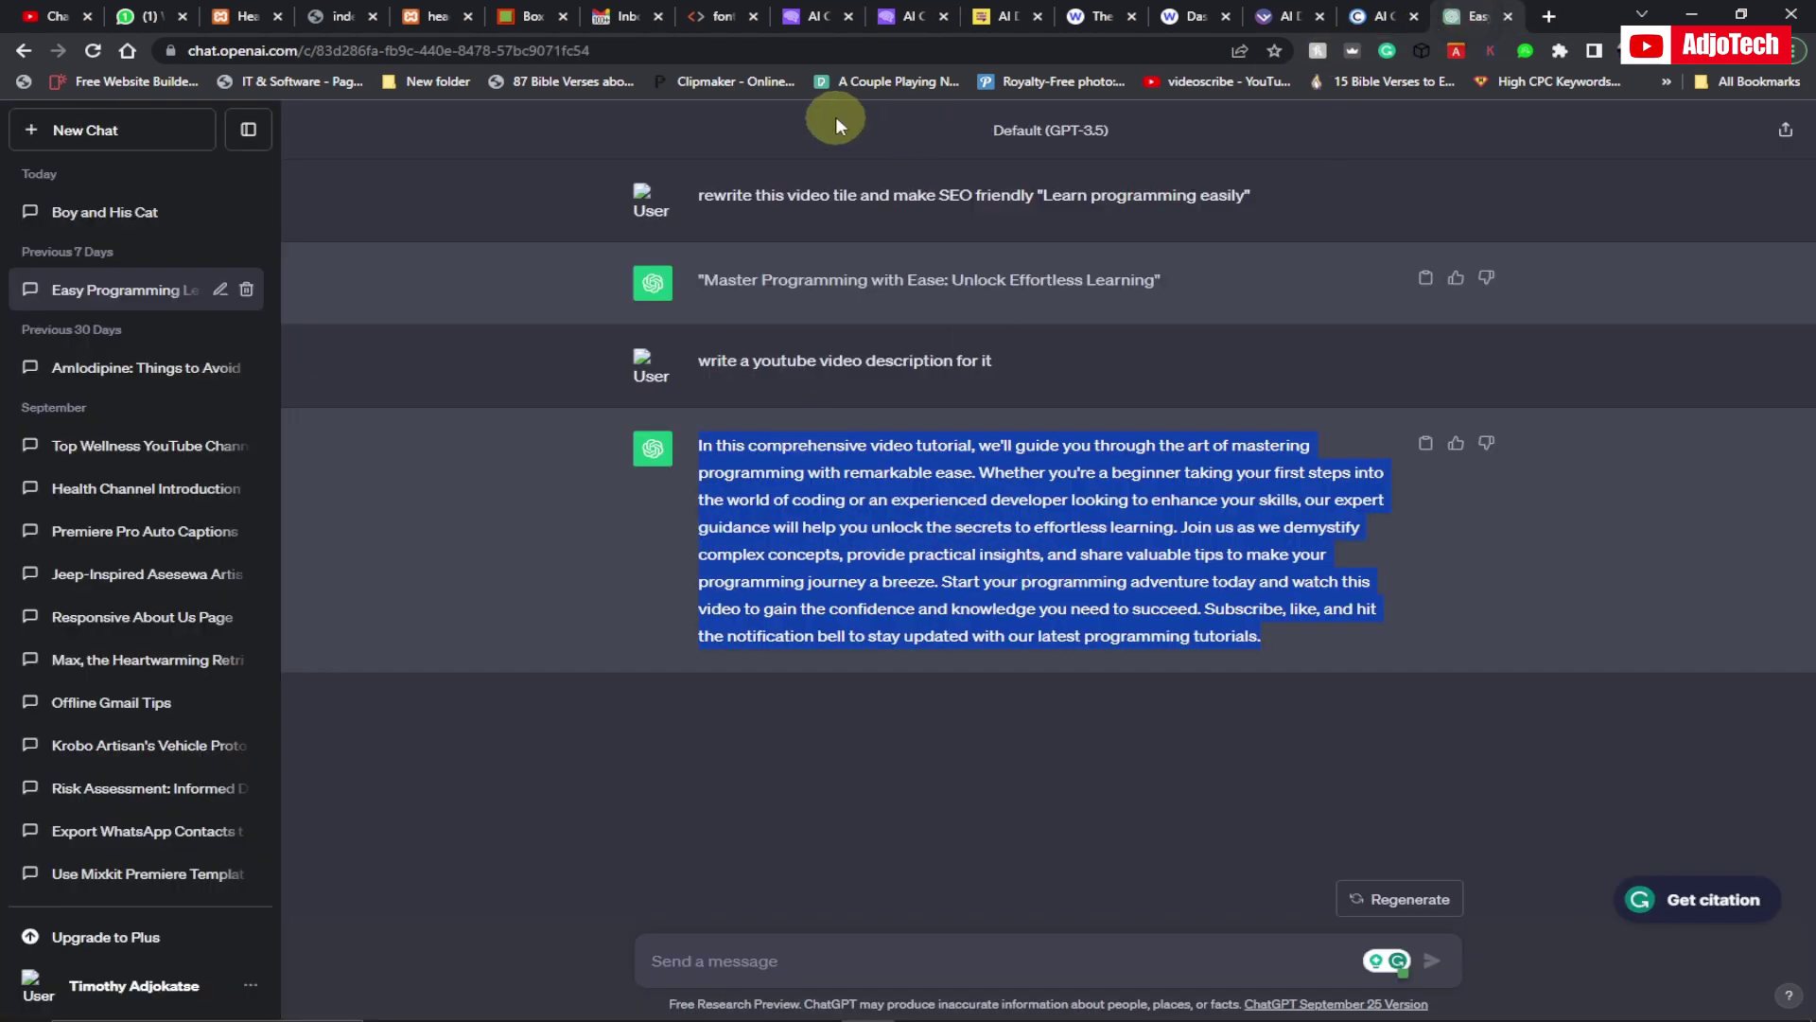
Step: Go from the Originality.ai result to the Content at Scale AI Detector
{"action": "left_click", "coordinate": [906, 16]}
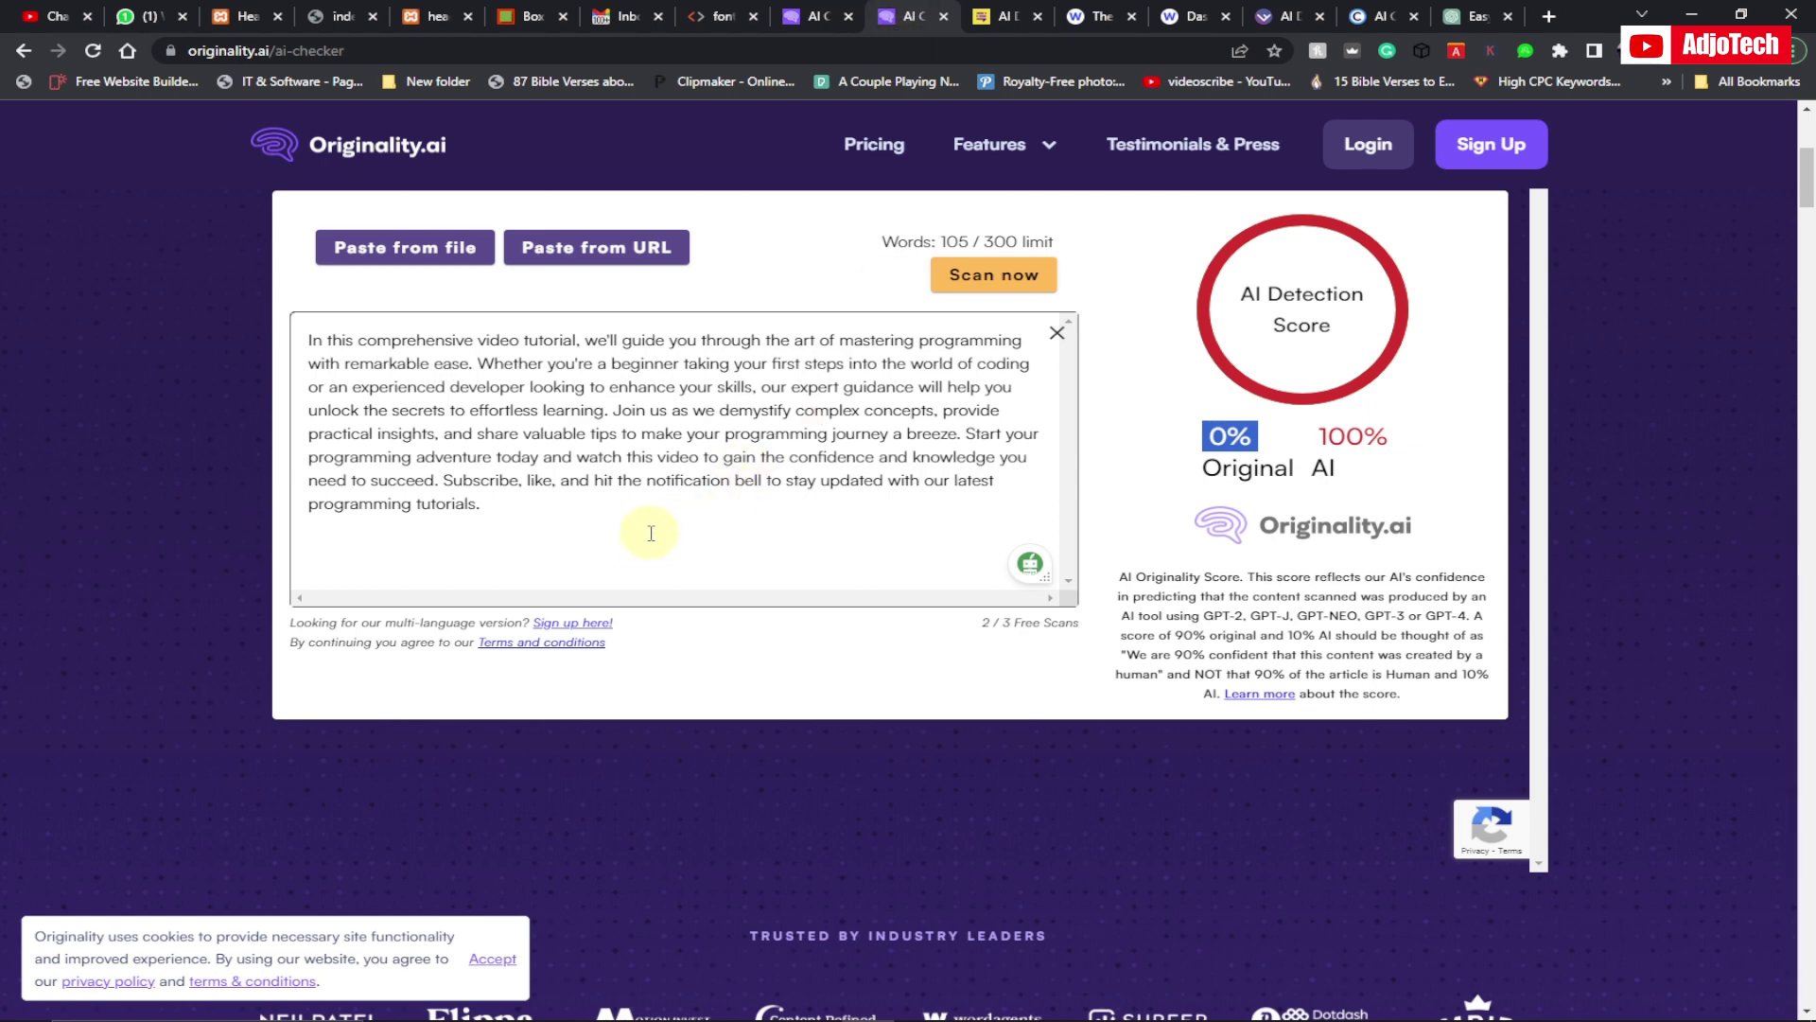
{"action": "left_click", "coordinate": [1003, 16]}
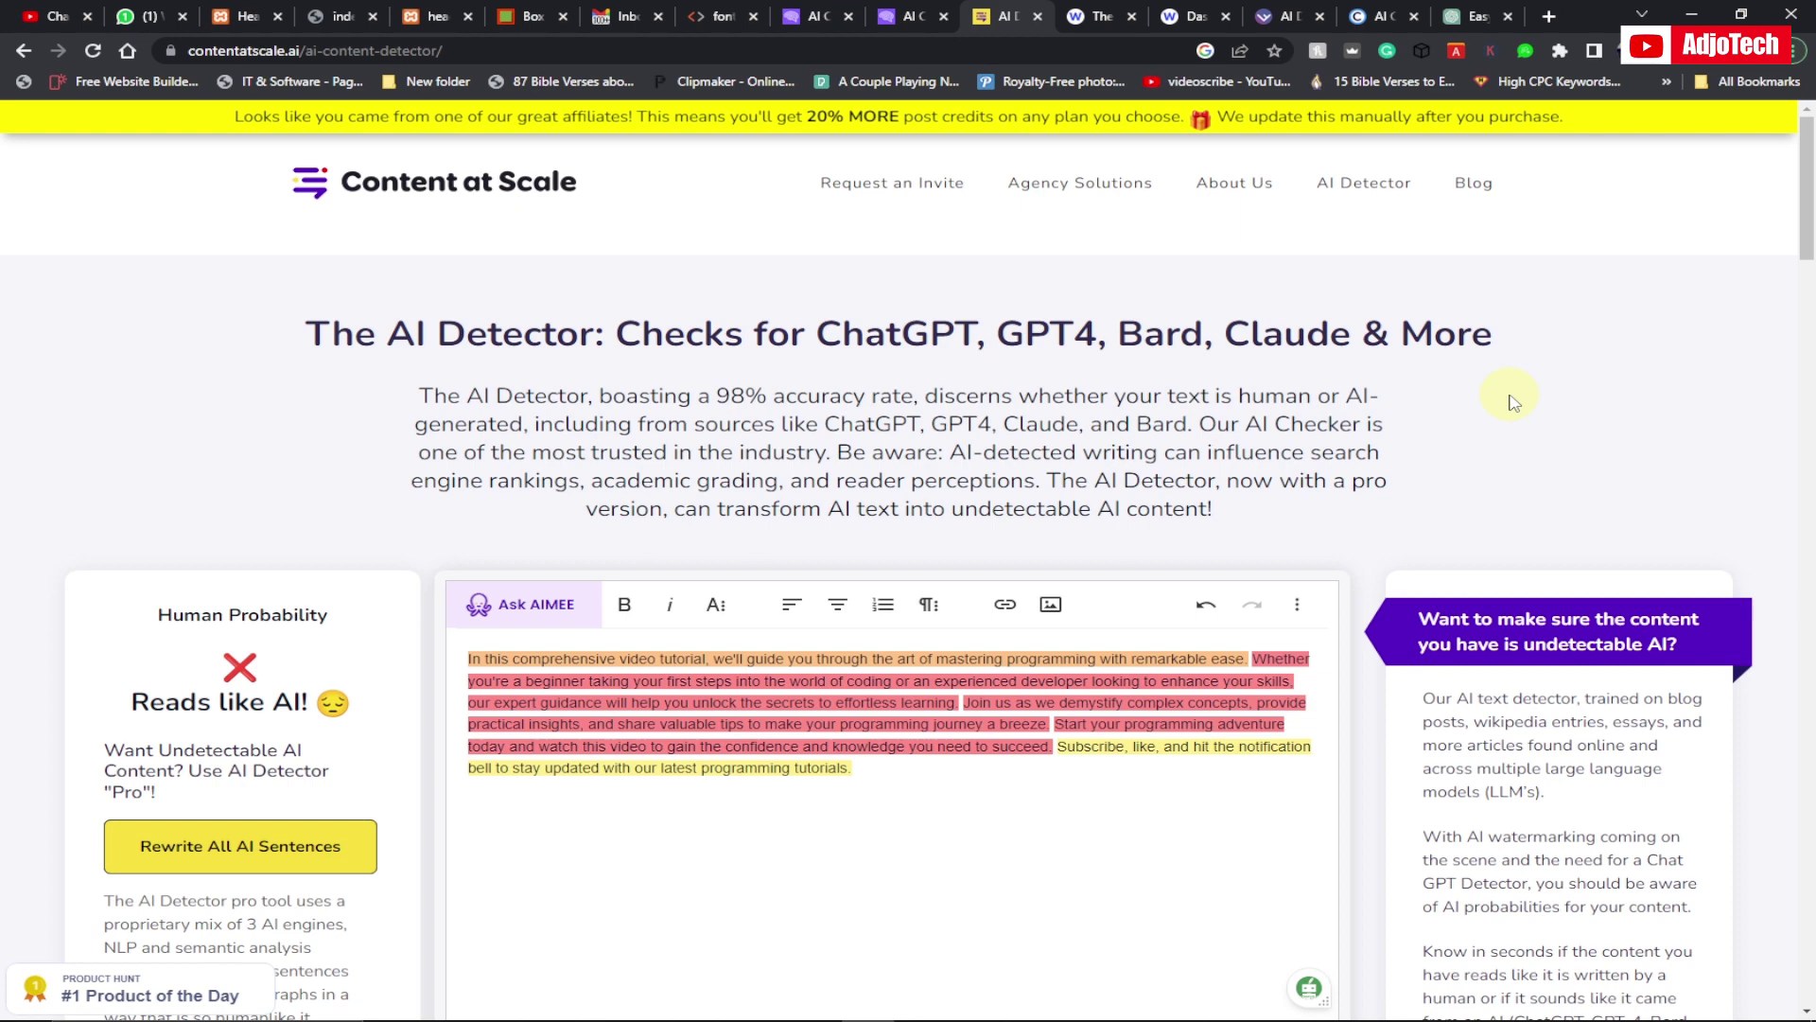
Step: Replace the Content at Scale editor text with the copied YouTube description
{"action": "scroll", "coordinate": [587, 492], "scroll_direction": "down", "scroll_amount": 1}
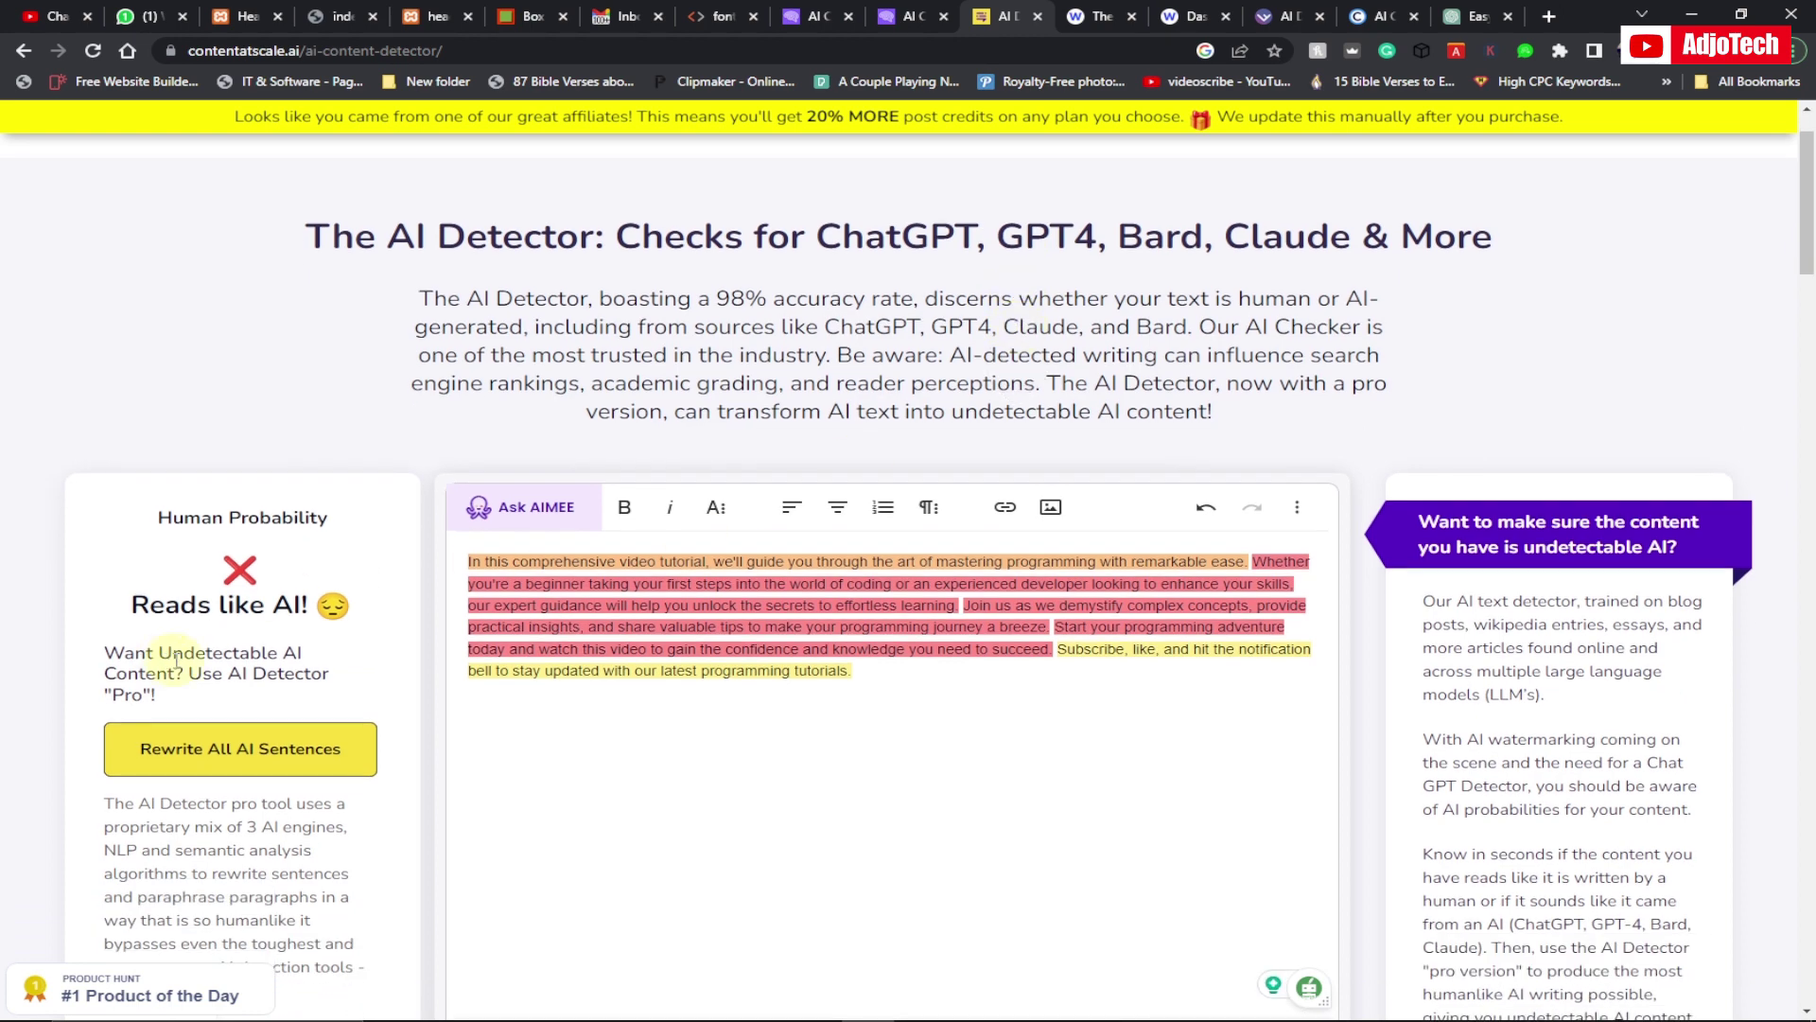
{"action": "left_click", "coordinate": [861, 685]}
{"action": "scroll", "coordinate": [894, 678], "scroll_direction": "down", "scroll_amount": 2}
{"action": "left_click", "coordinate": [900, 515]}
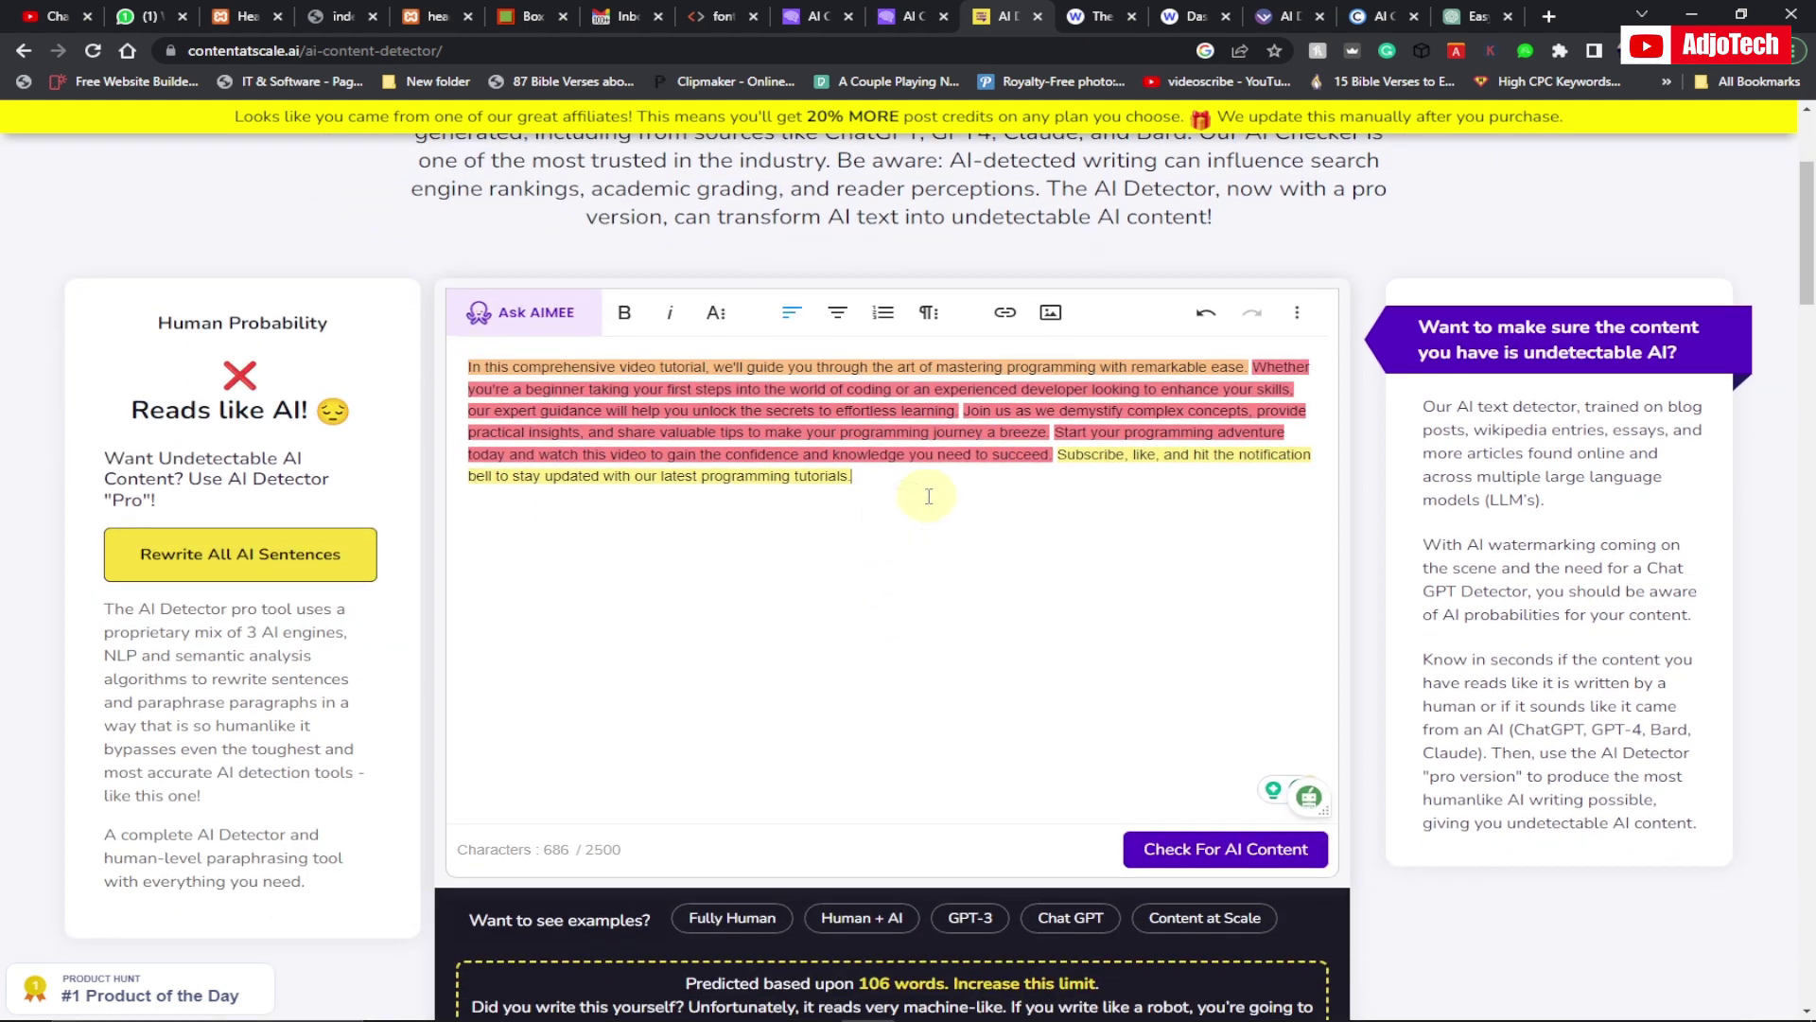
{"action": "key", "text": "ctrl+a"}
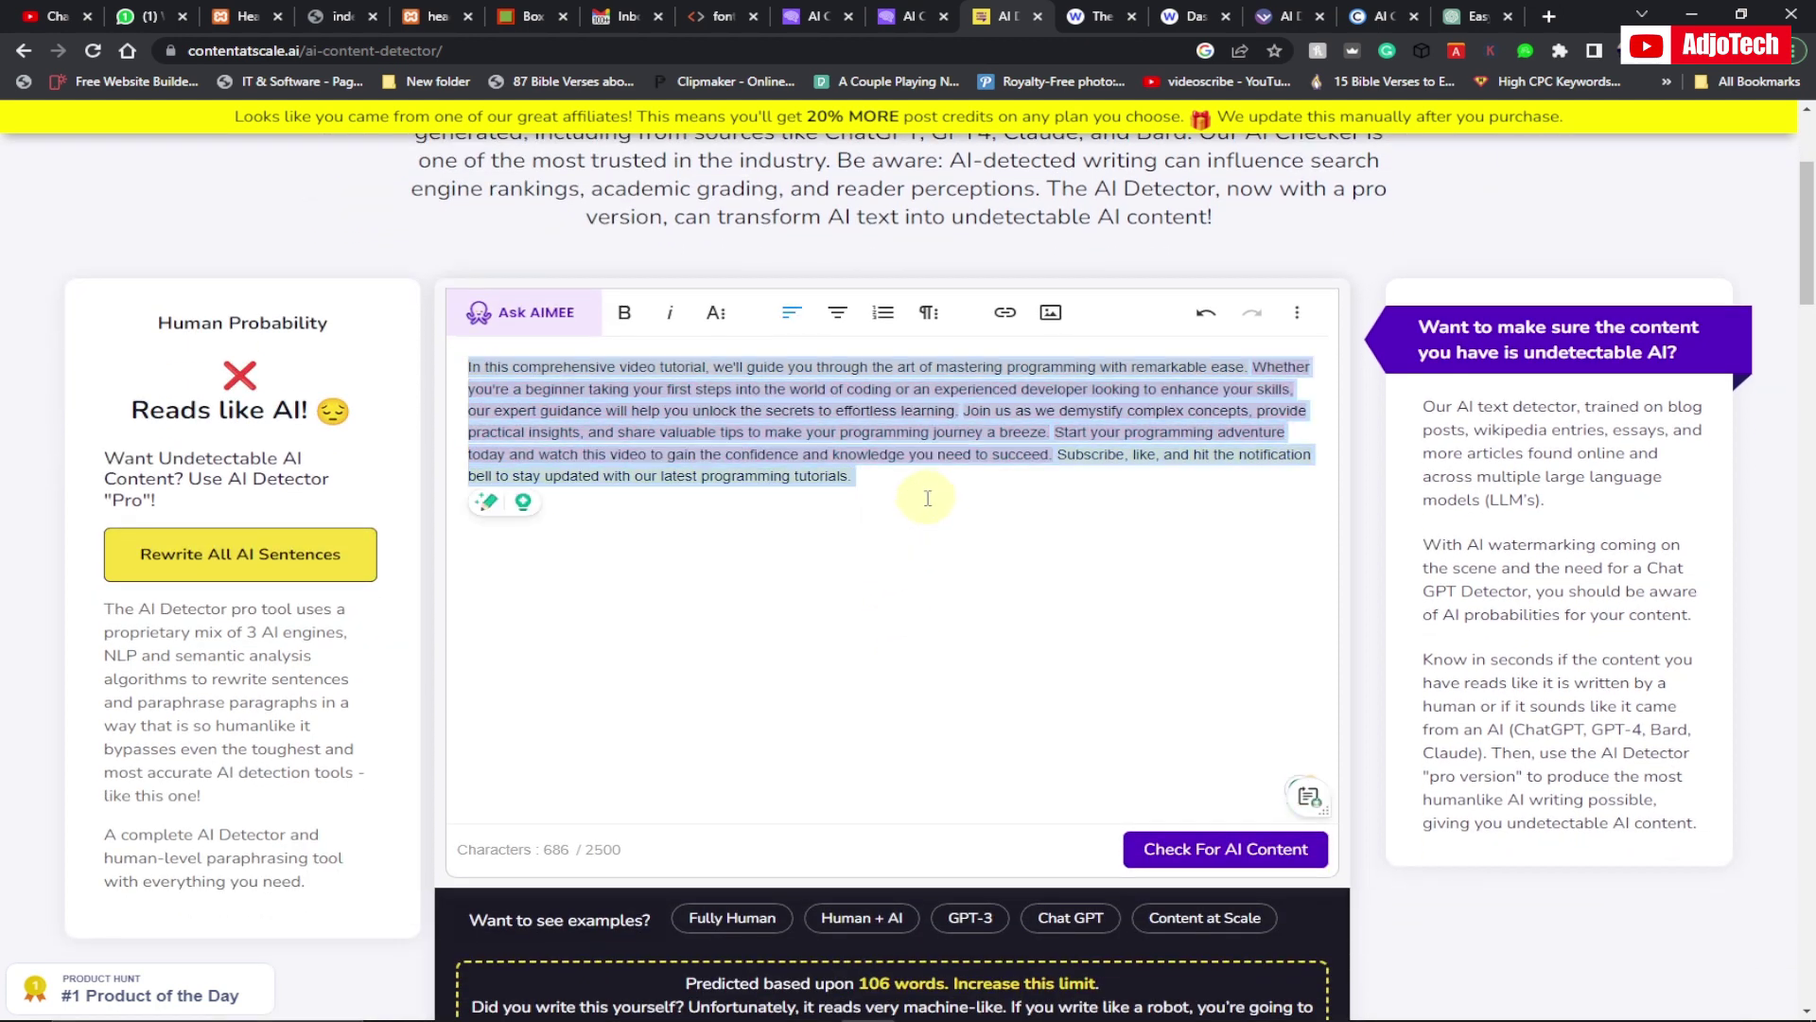
{"action": "key", "text": "ctrl+x"}
{"action": "key", "text": "ctrl+v"}
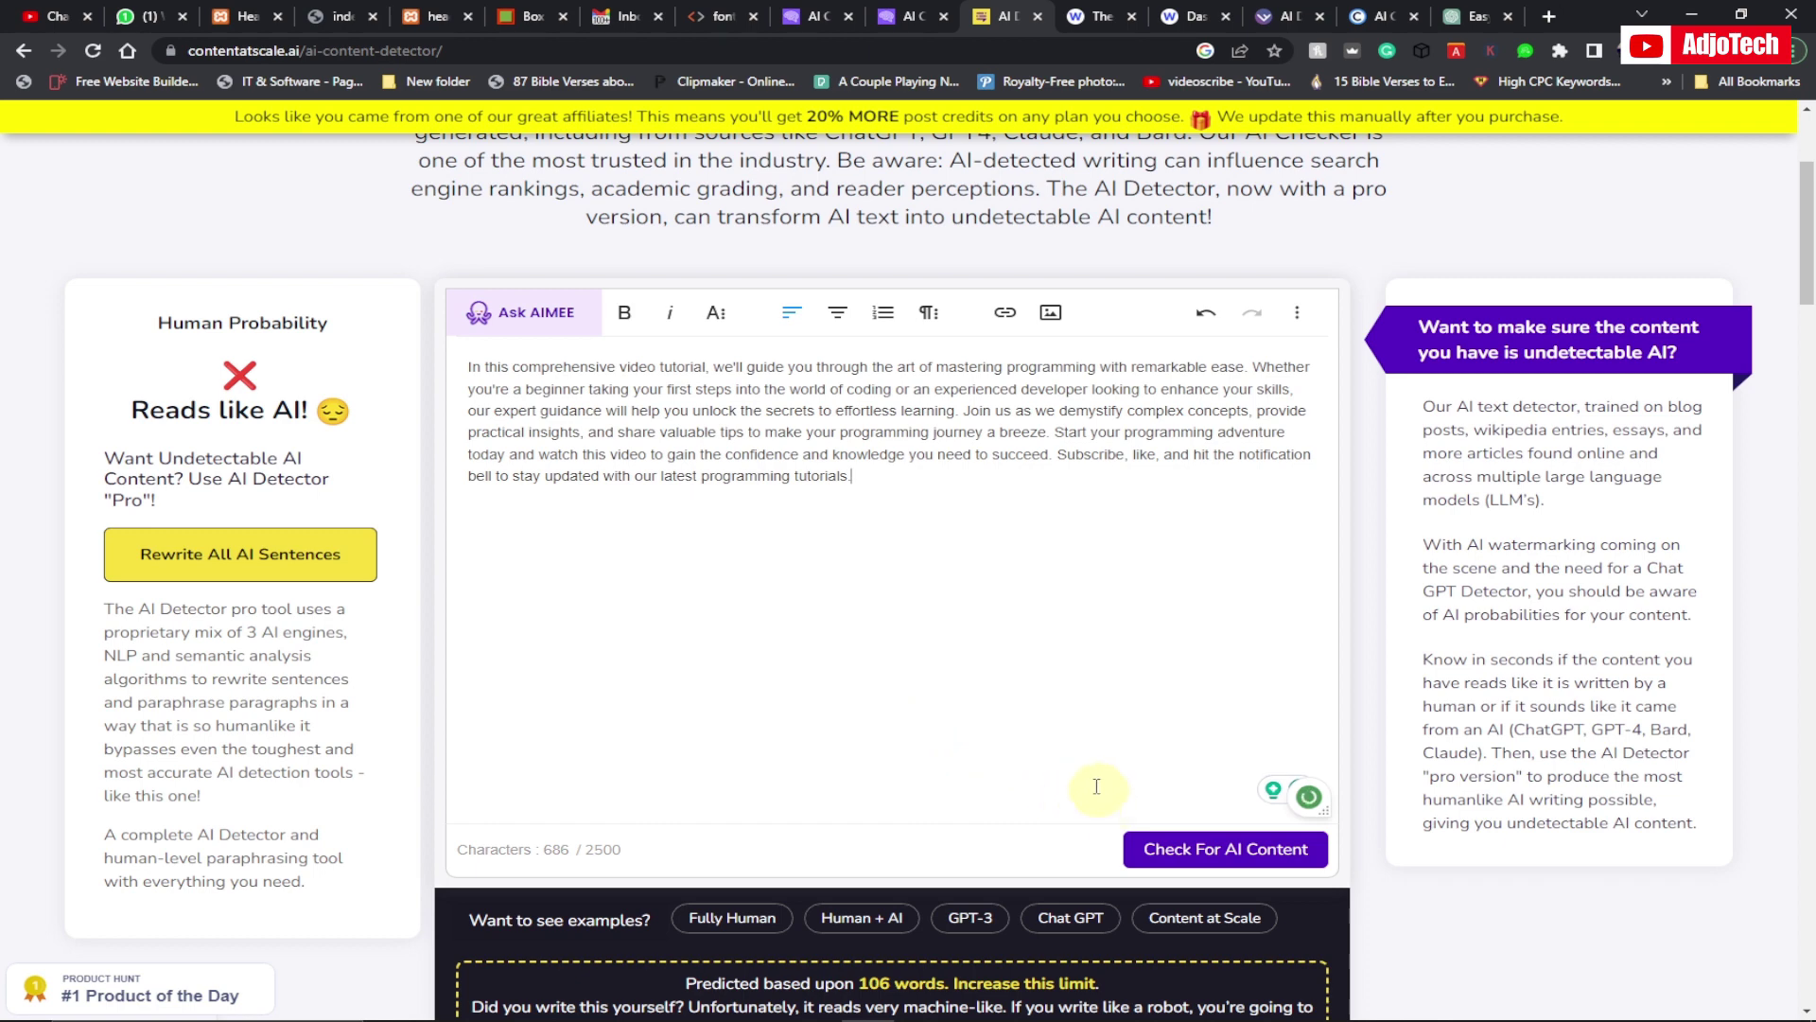
Step: Run Check For AI Content, which flags every sentence as likely AI-generated
{"action": "scroll", "coordinate": [1107, 790], "scroll_direction": "down", "scroll_amount": 1}
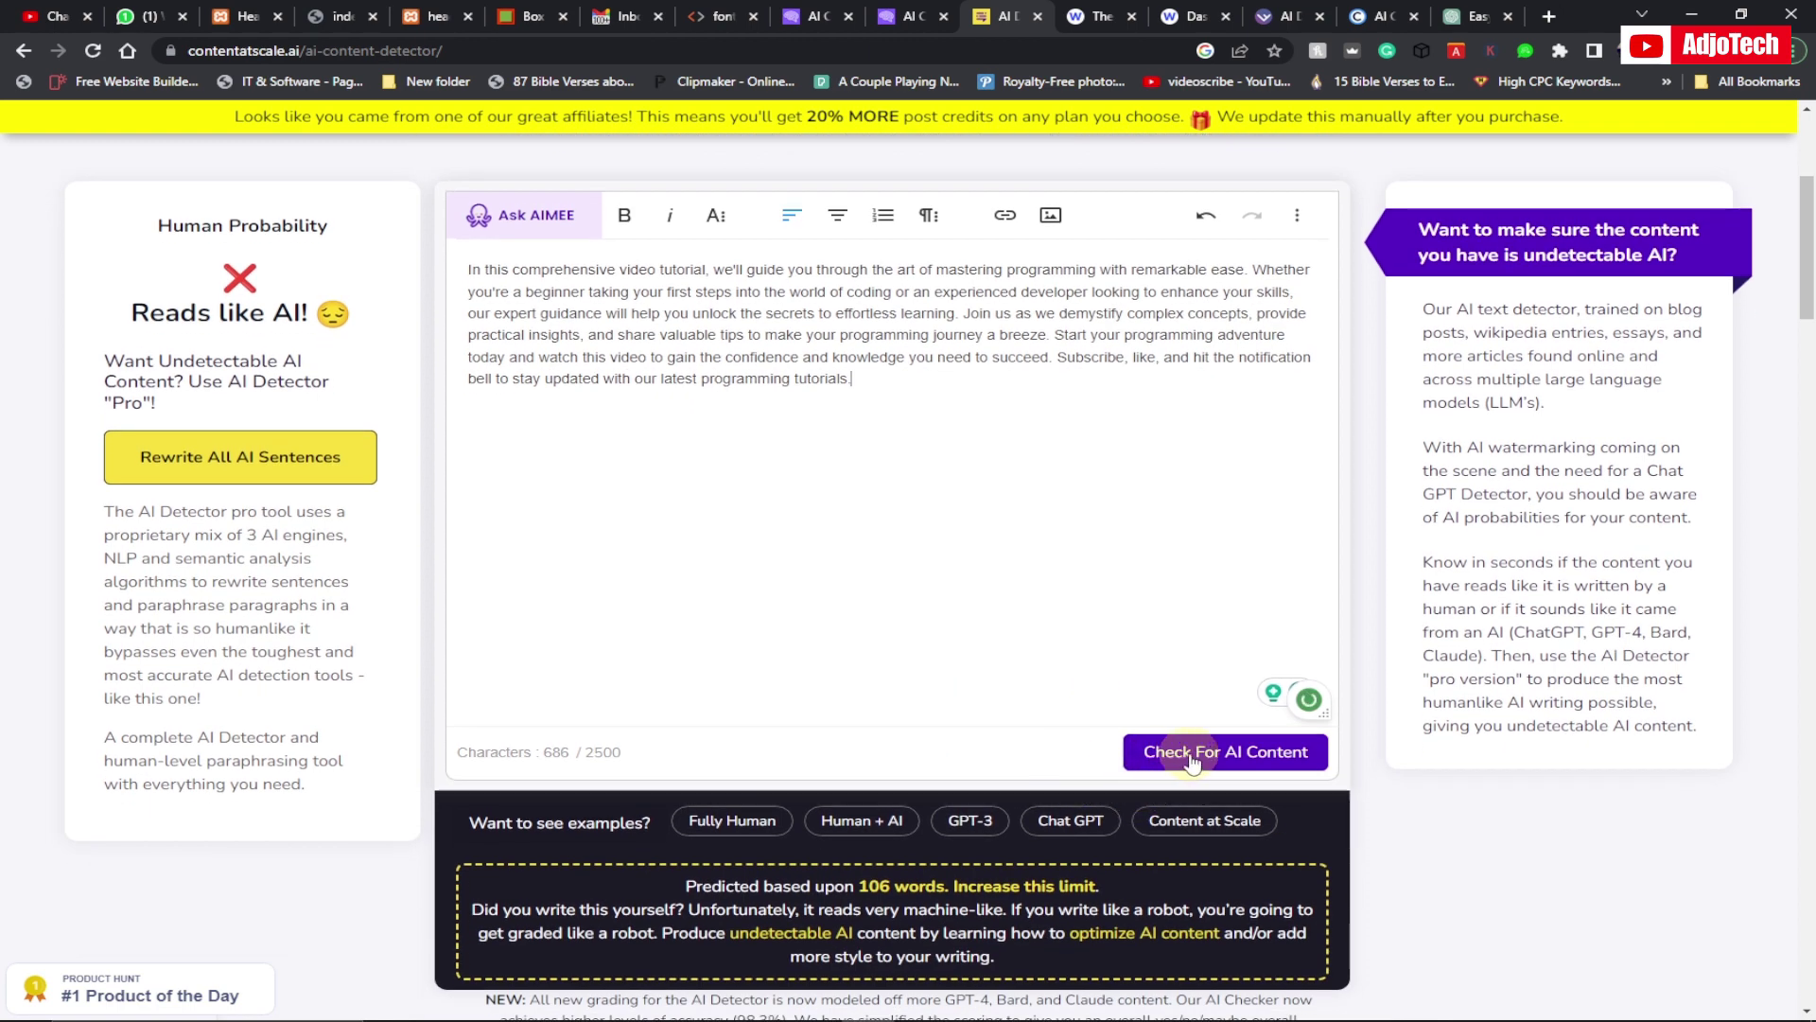
{"action": "left_click", "coordinate": [1230, 764]}
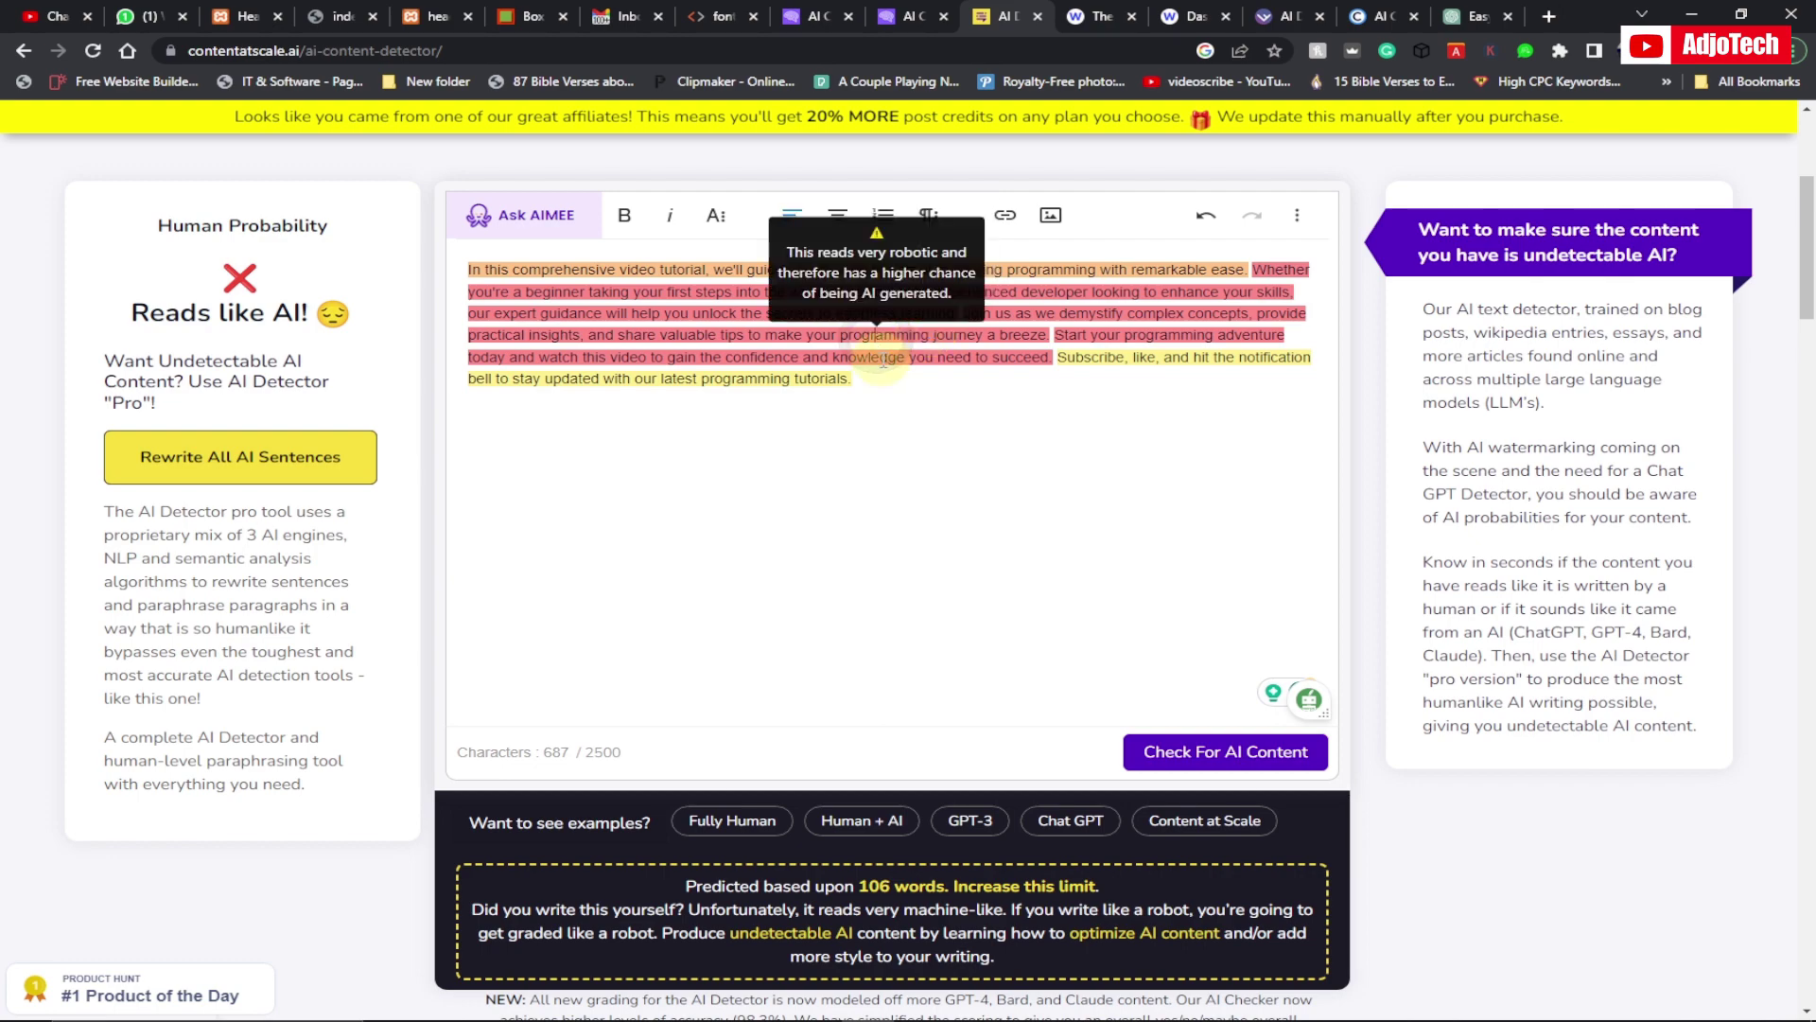
{"action": "scroll", "coordinate": [932, 435], "scroll_direction": "up", "scroll_amount": 4}
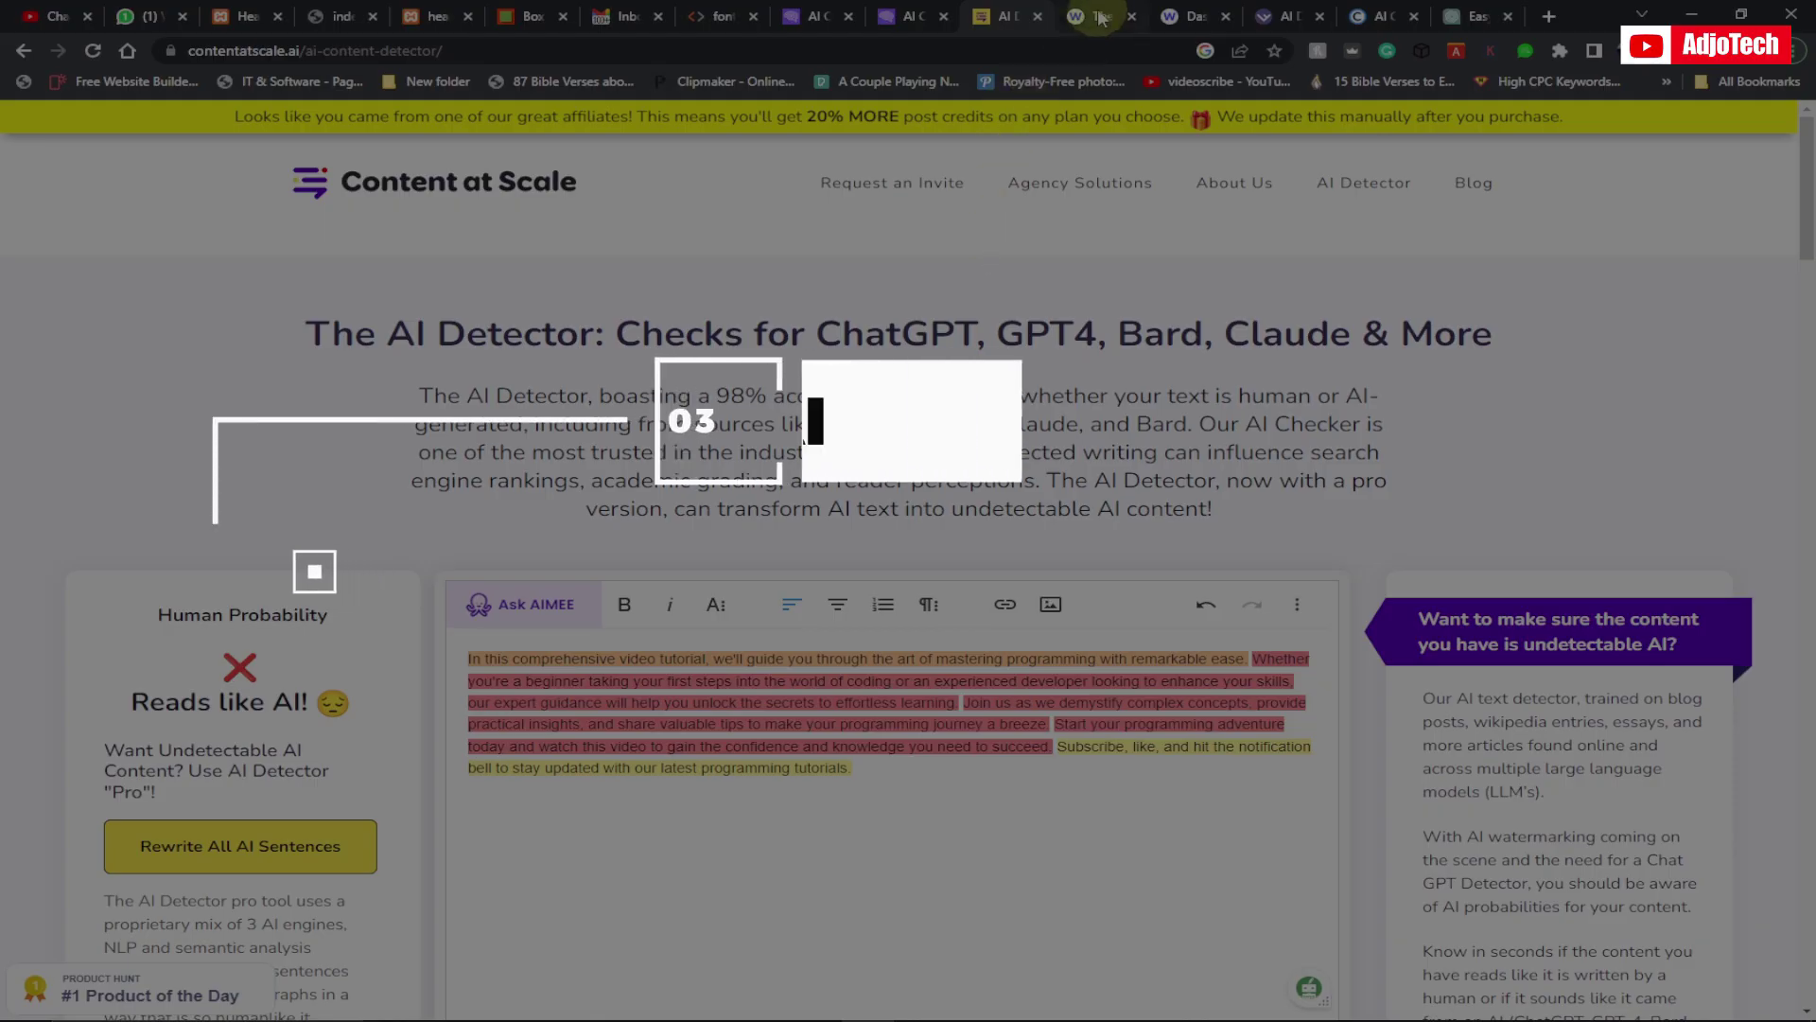
Step: Start a new project from the Winston AI dashboard
{"action": "left_click", "coordinate": [1100, 17]}
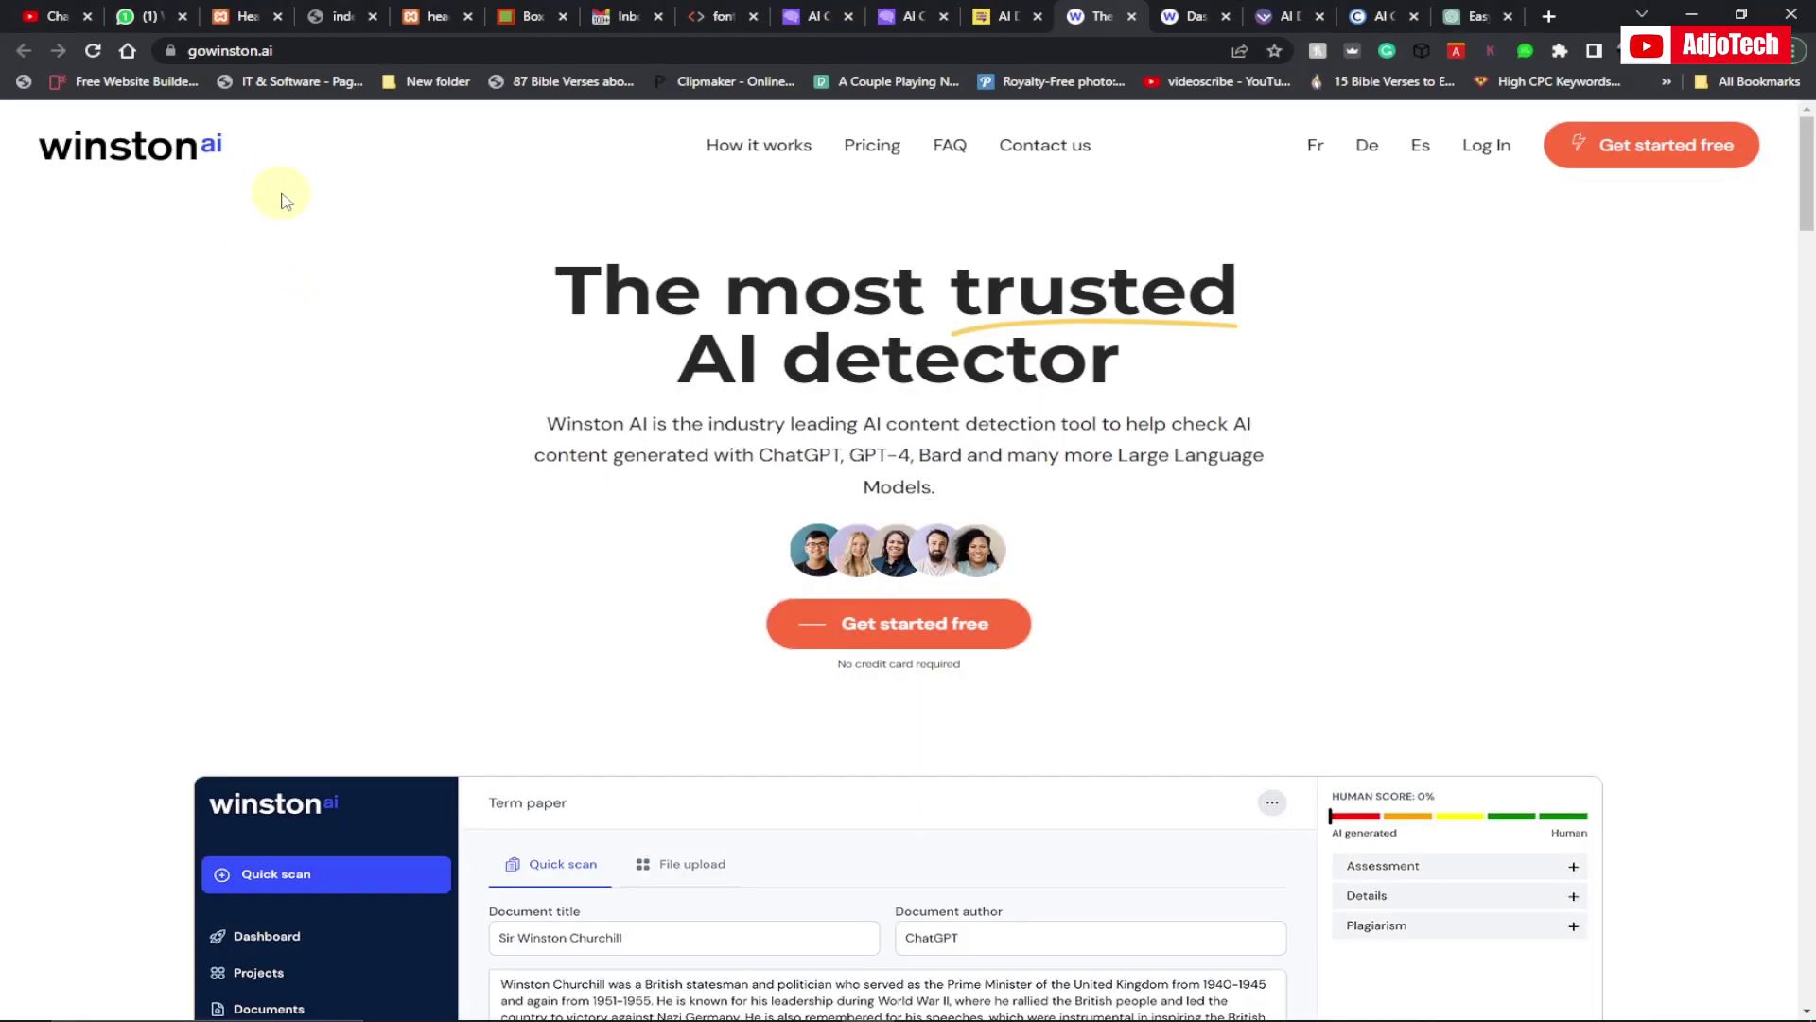
{"action": "left_click", "coordinate": [1188, 17]}
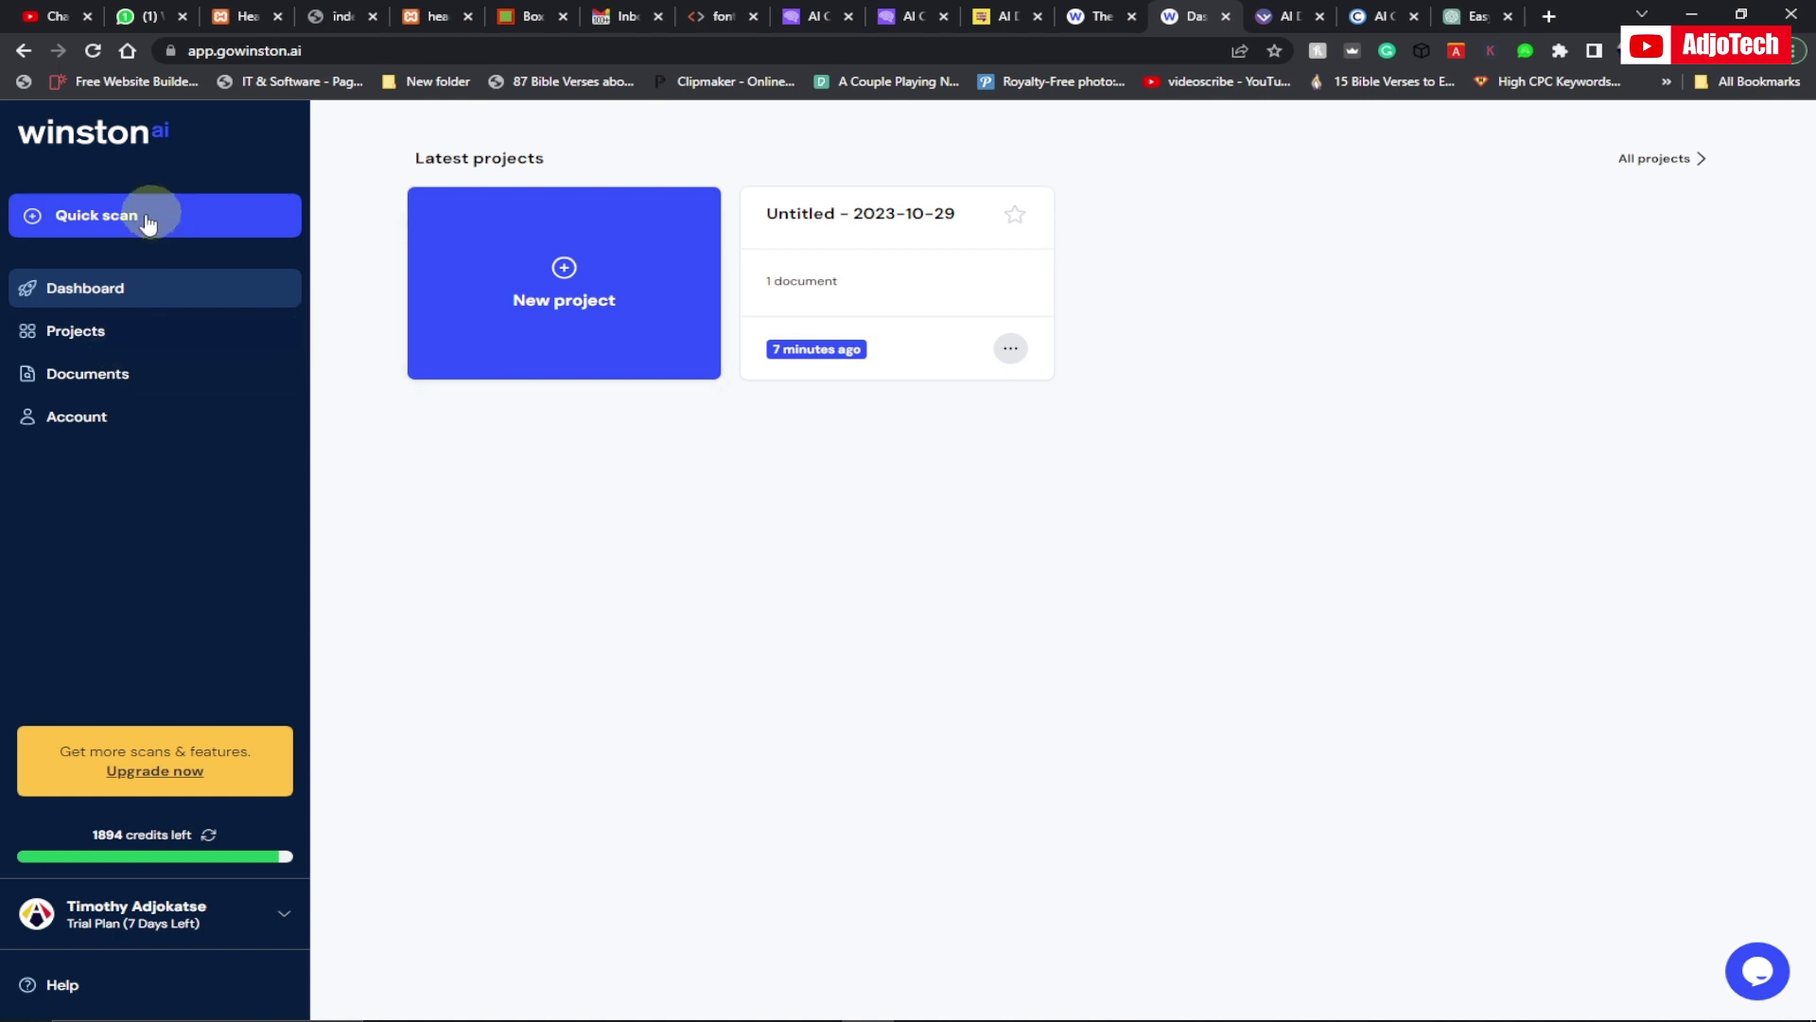
{"action": "left_click", "coordinate": [545, 281]}
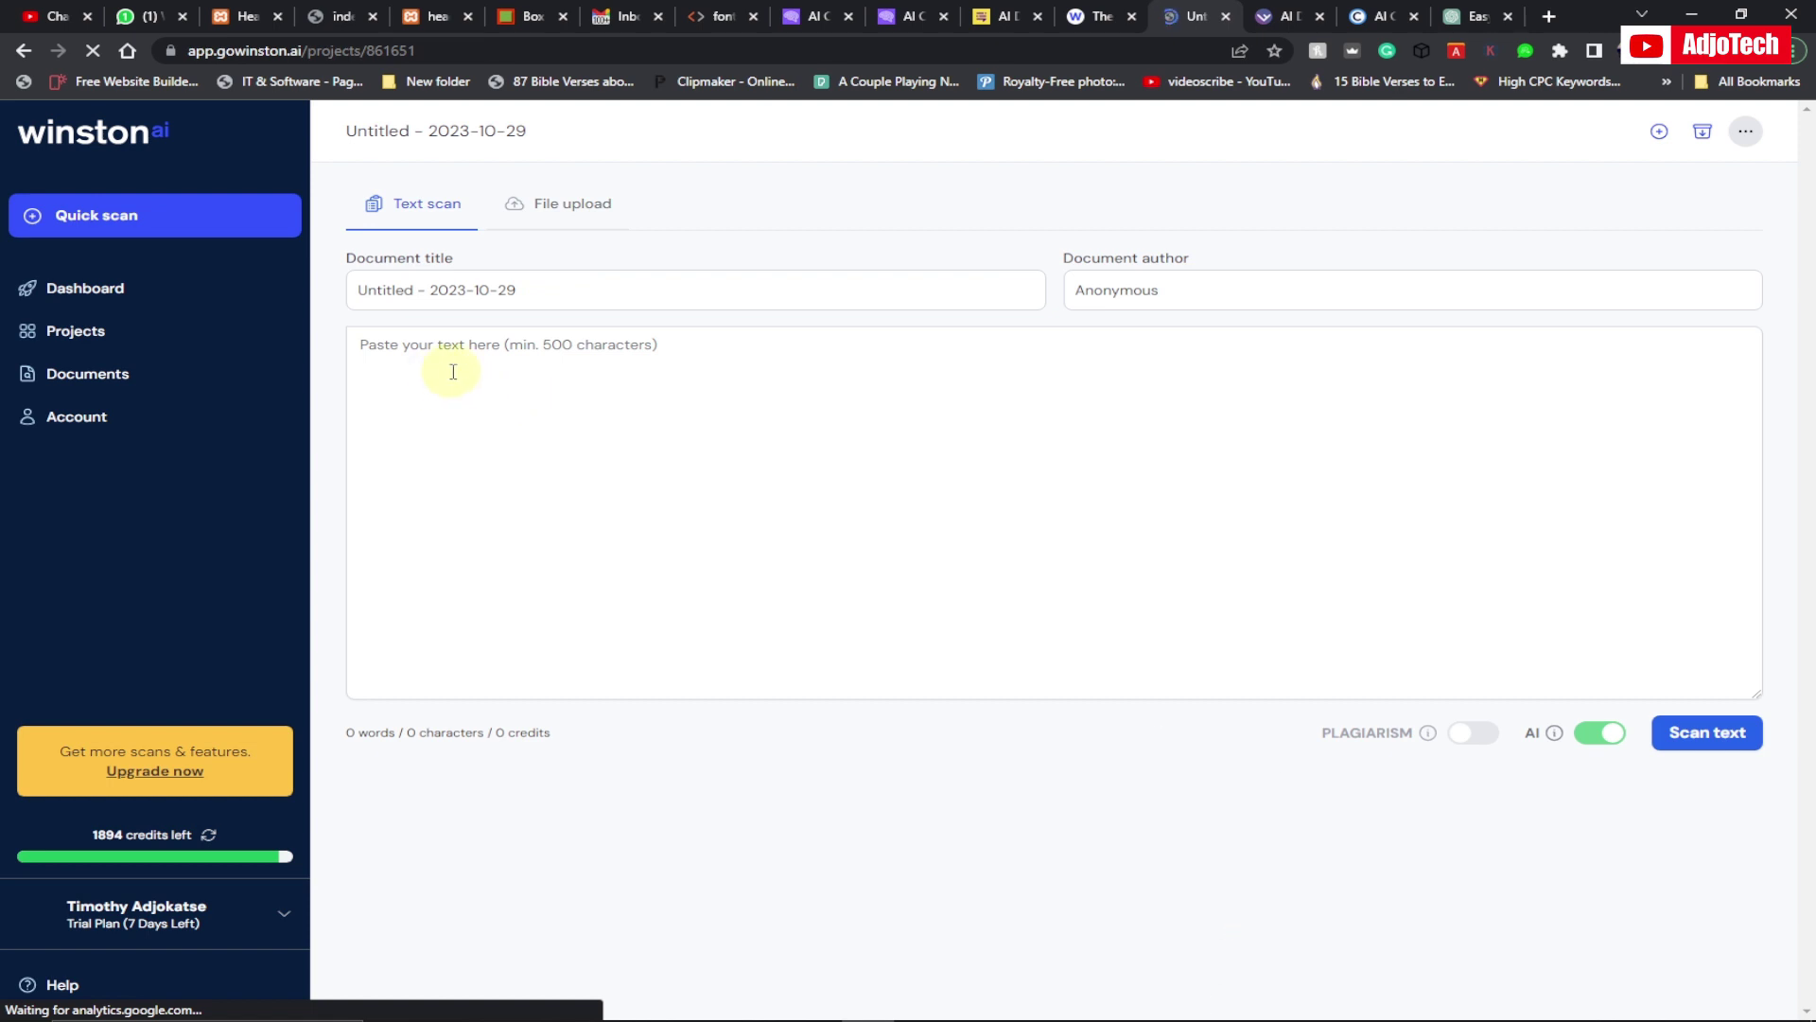
Step: Paste the 108-word ChatGPT description into Winston AI and run the text scan
{"action": "right_click", "coordinate": [394, 354]}
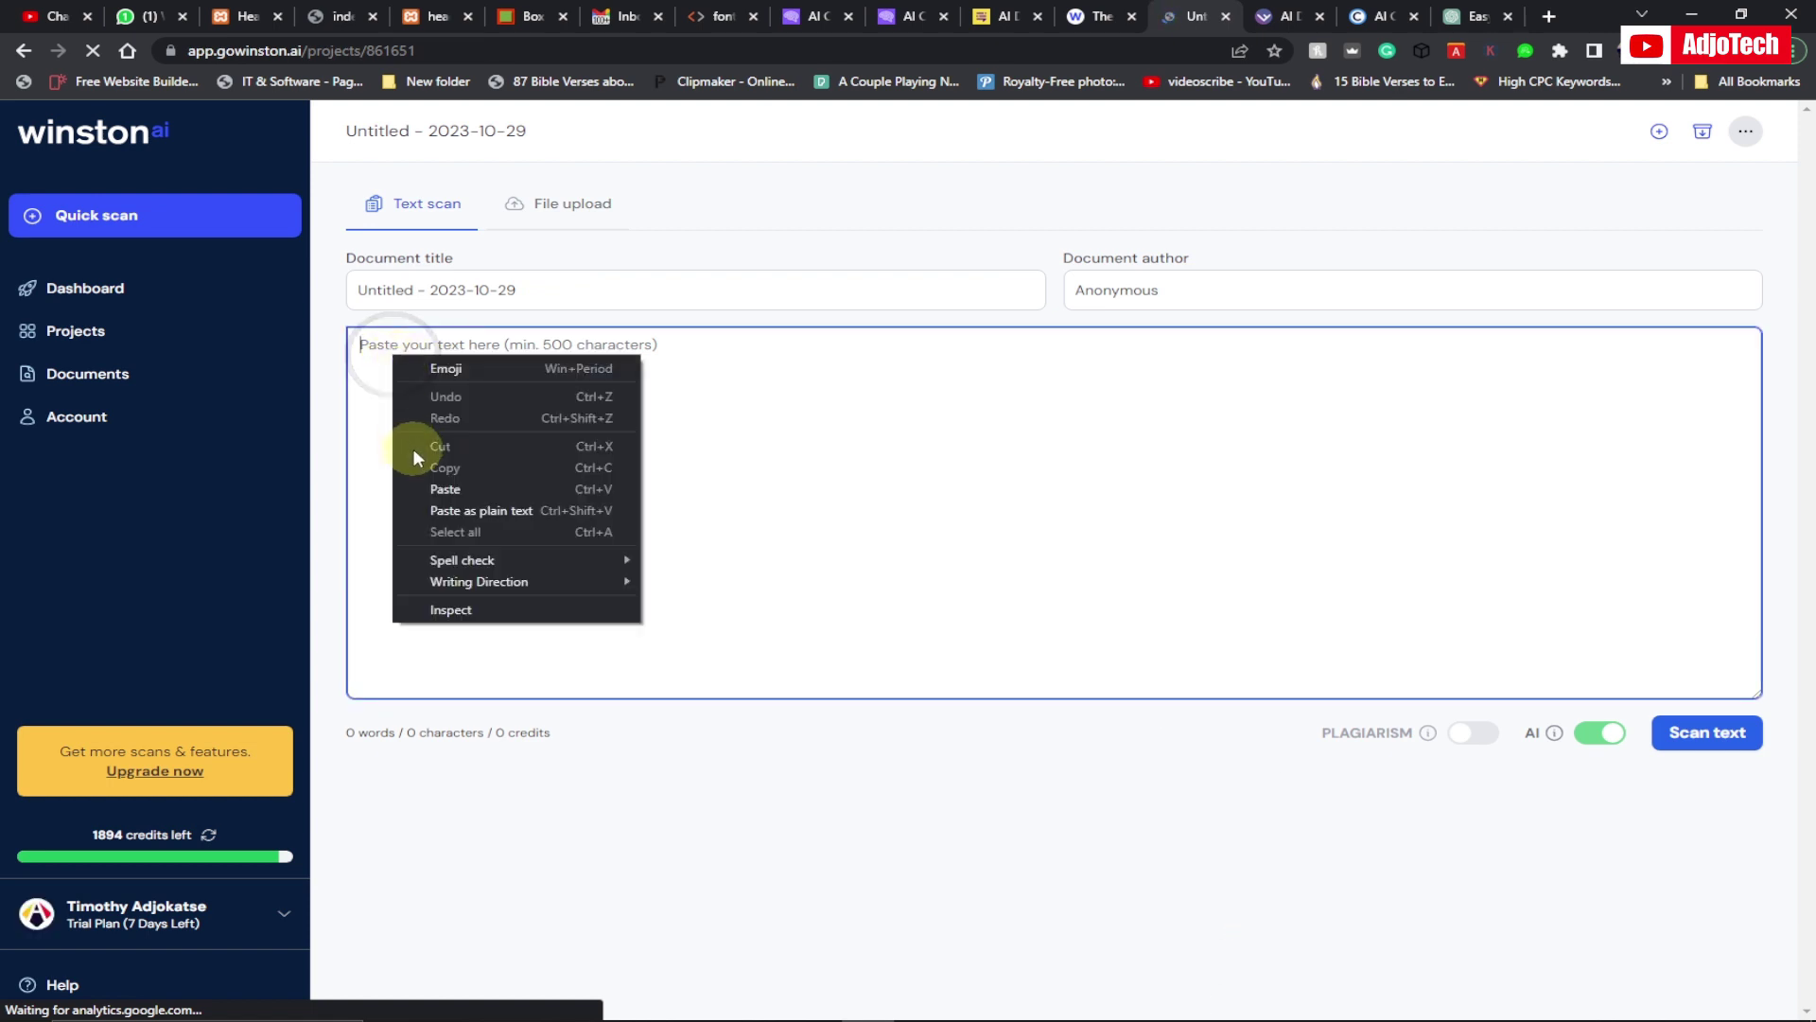
{"action": "left_click", "coordinate": [445, 489]}
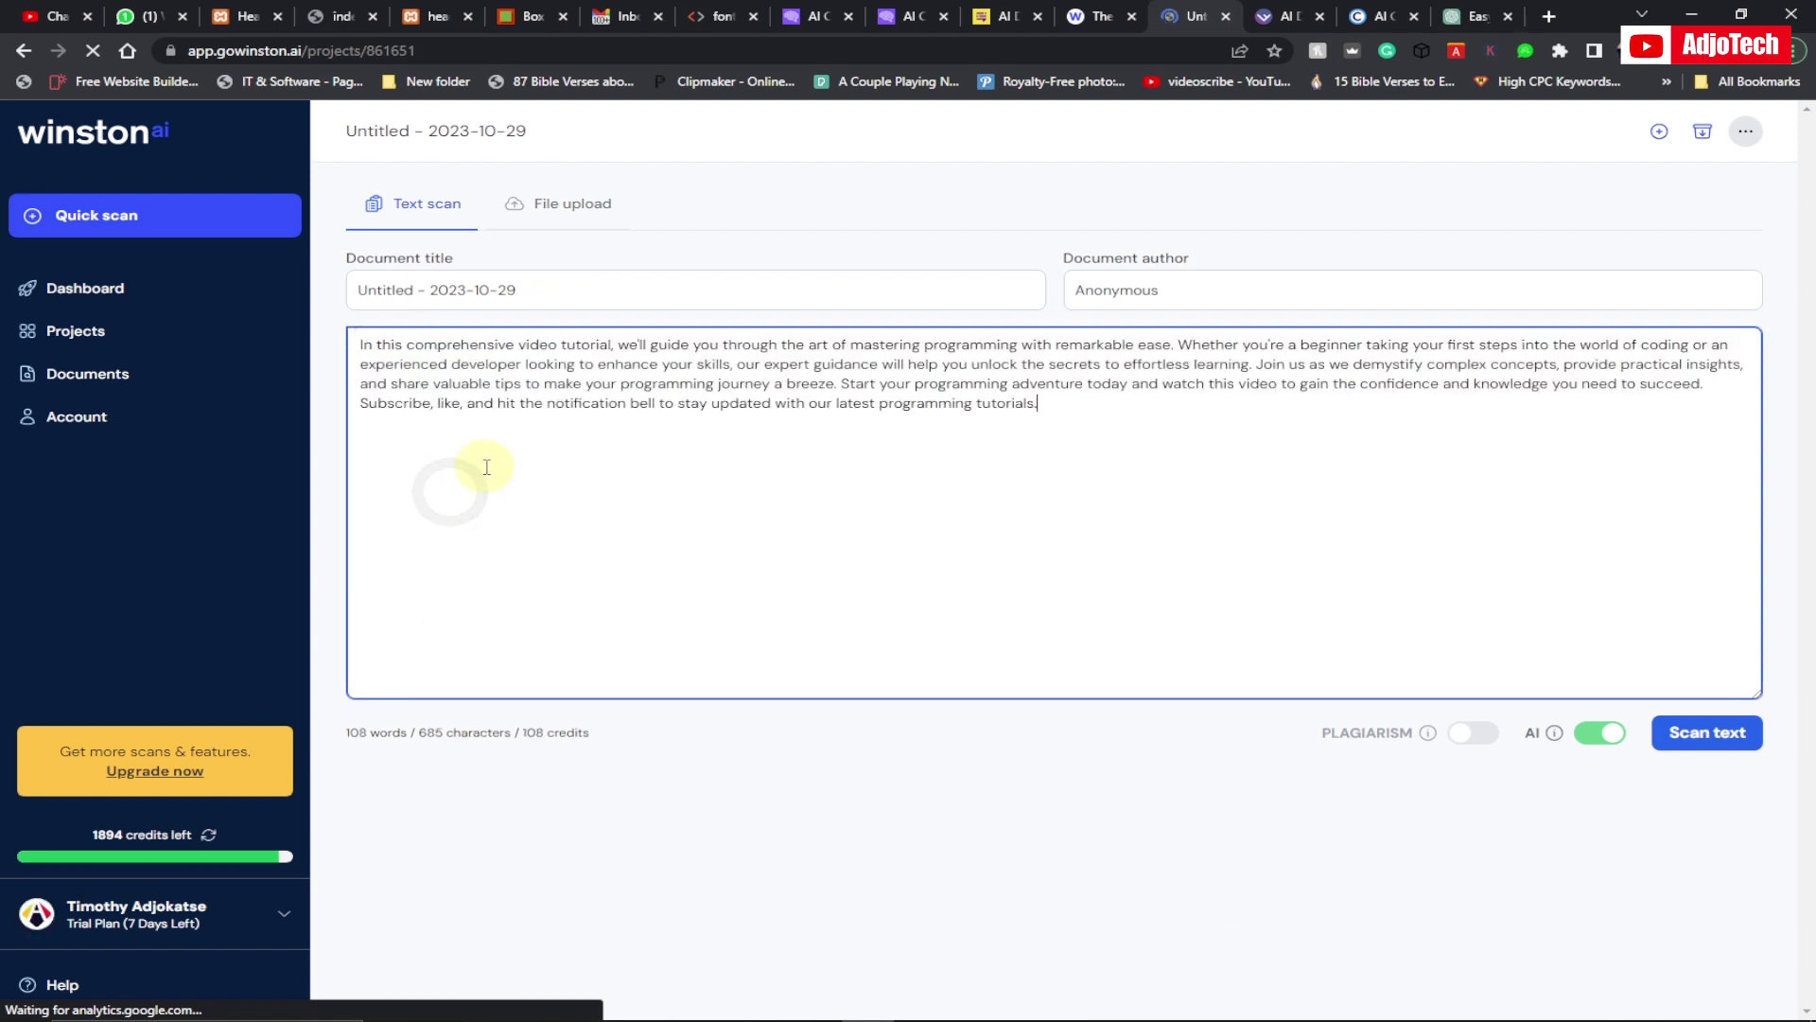
{"action": "left_click", "coordinate": [1703, 736]}
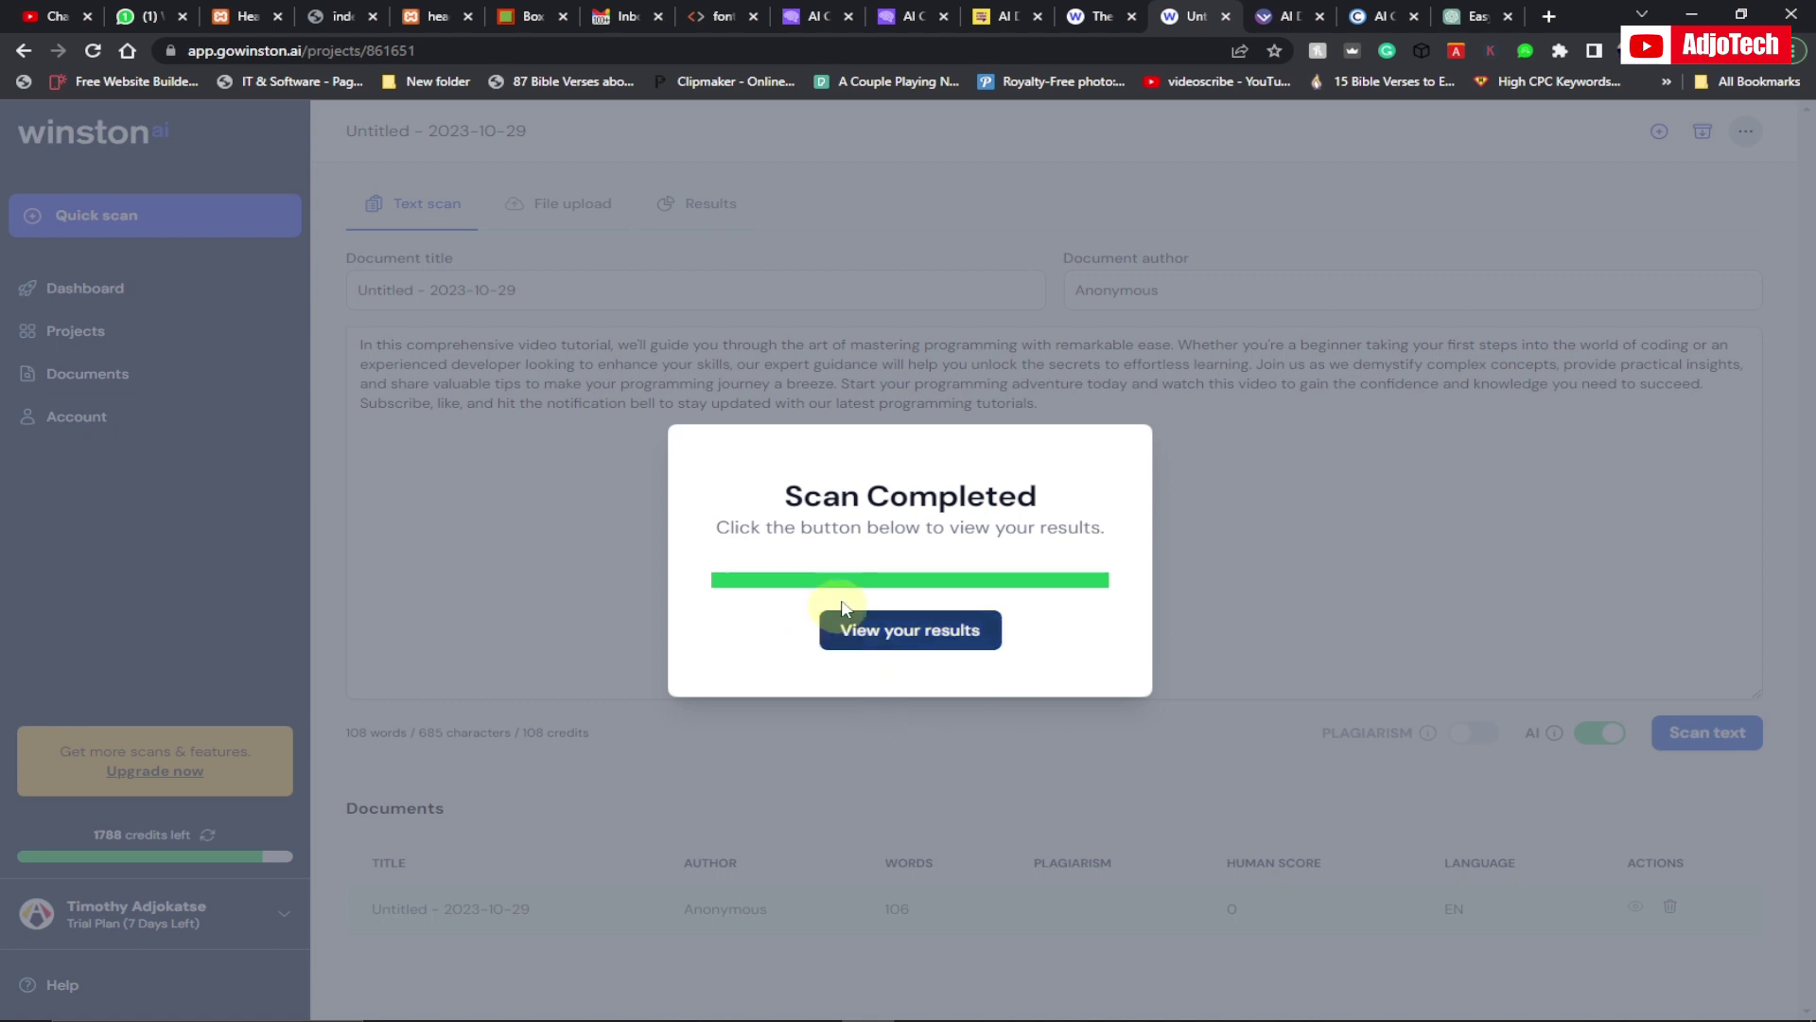
Step: Review Winston AI's results: 0% human score, readability 42, all sentences likely AI-generated
{"action": "left_click", "coordinate": [911, 642]}
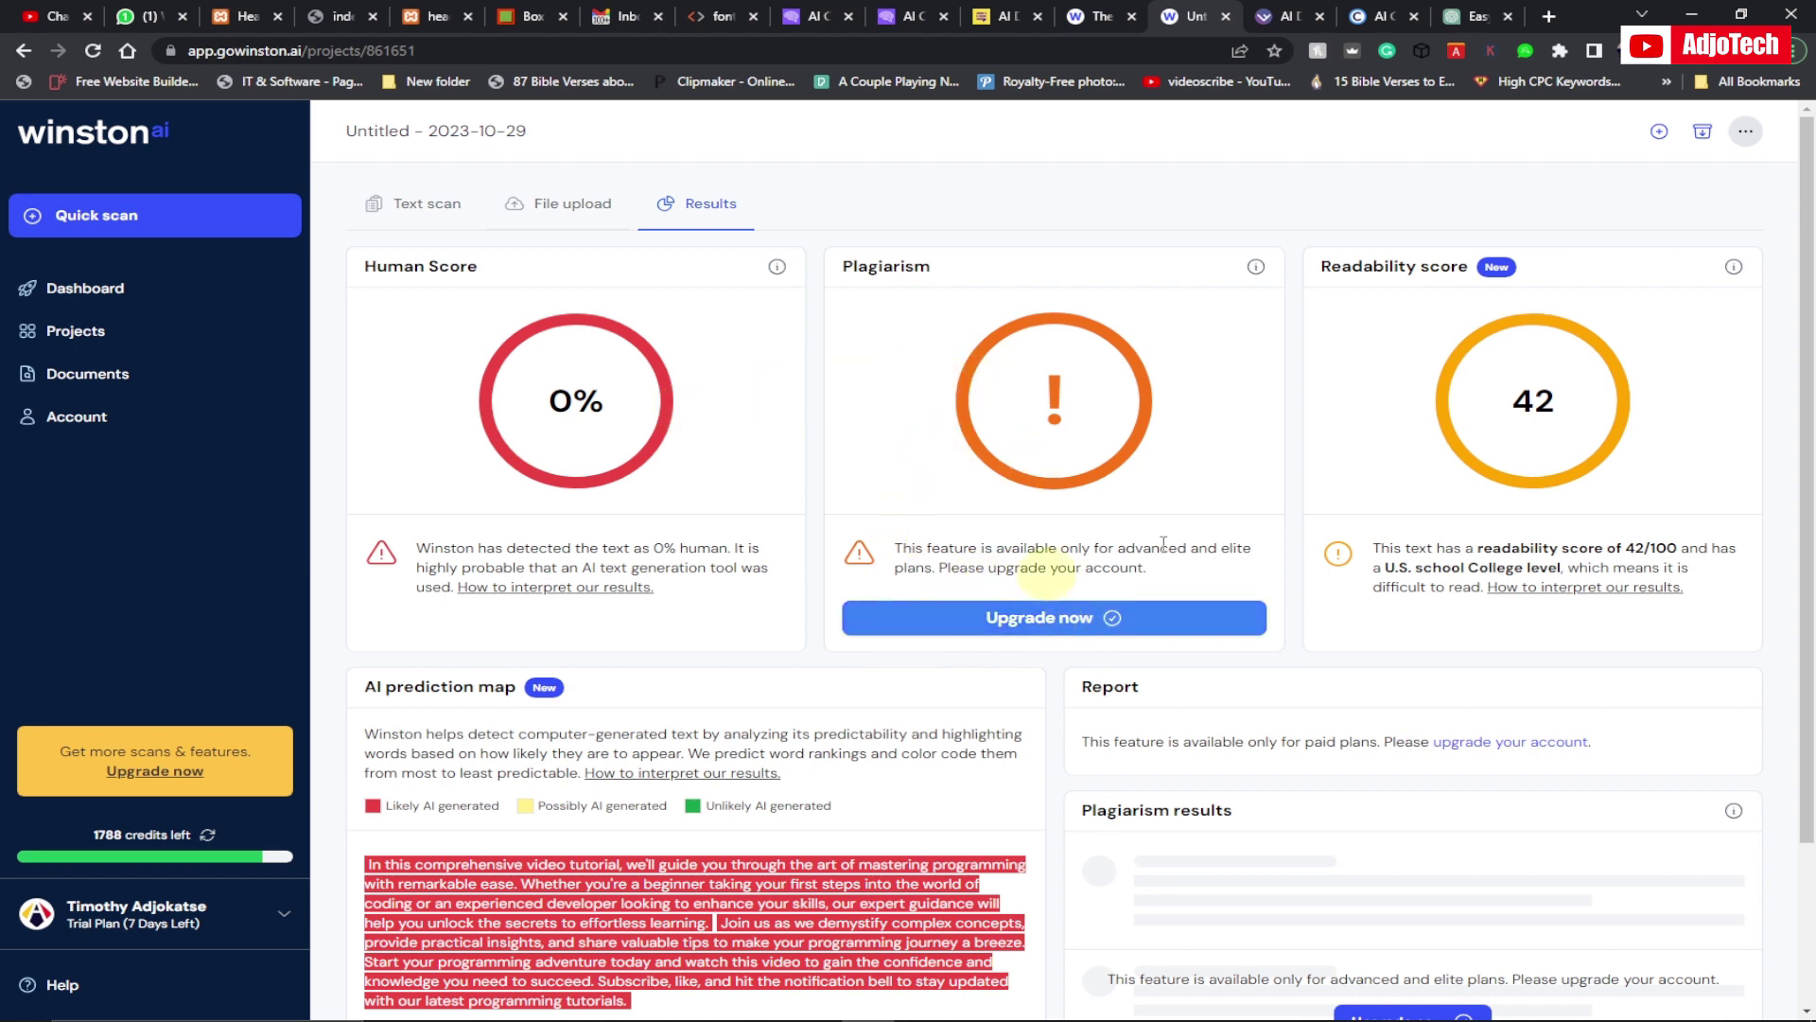
{"action": "scroll", "coordinate": [474, 929], "scroll_direction": "down", "scroll_amount": 2}
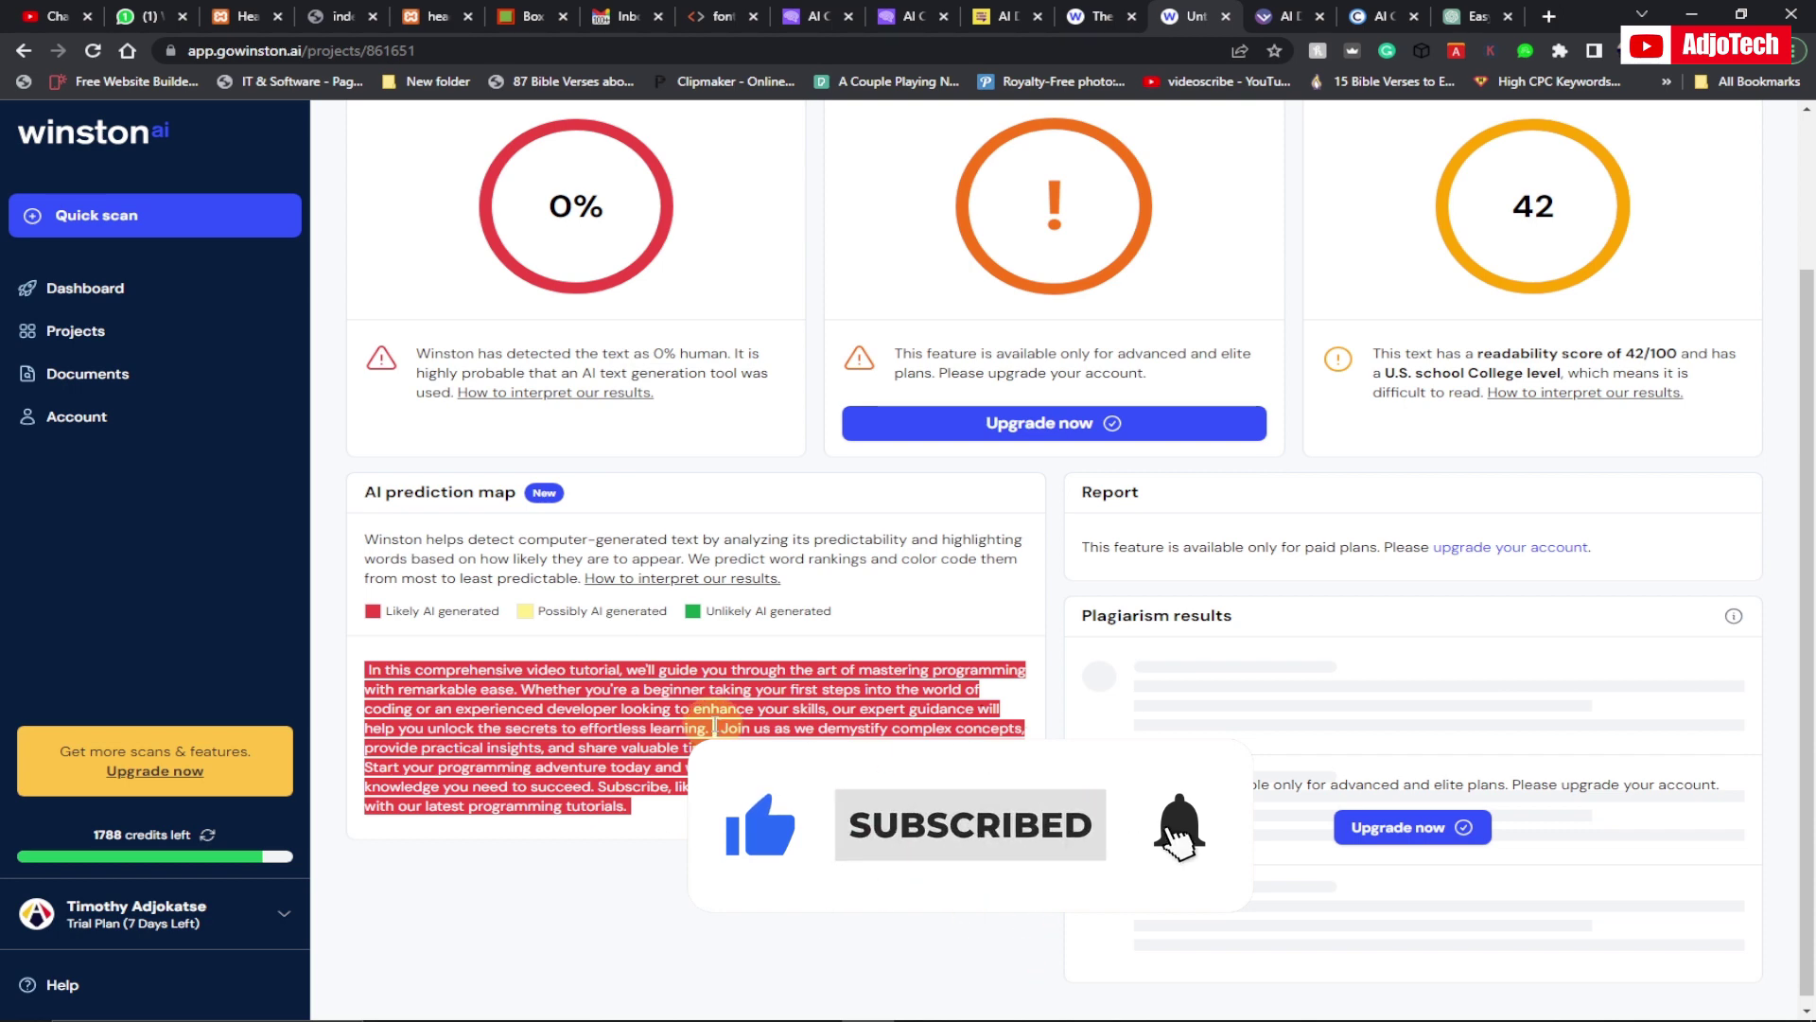
{"action": "scroll", "coordinate": [712, 725], "scroll_direction": "up", "scroll_amount": 2}
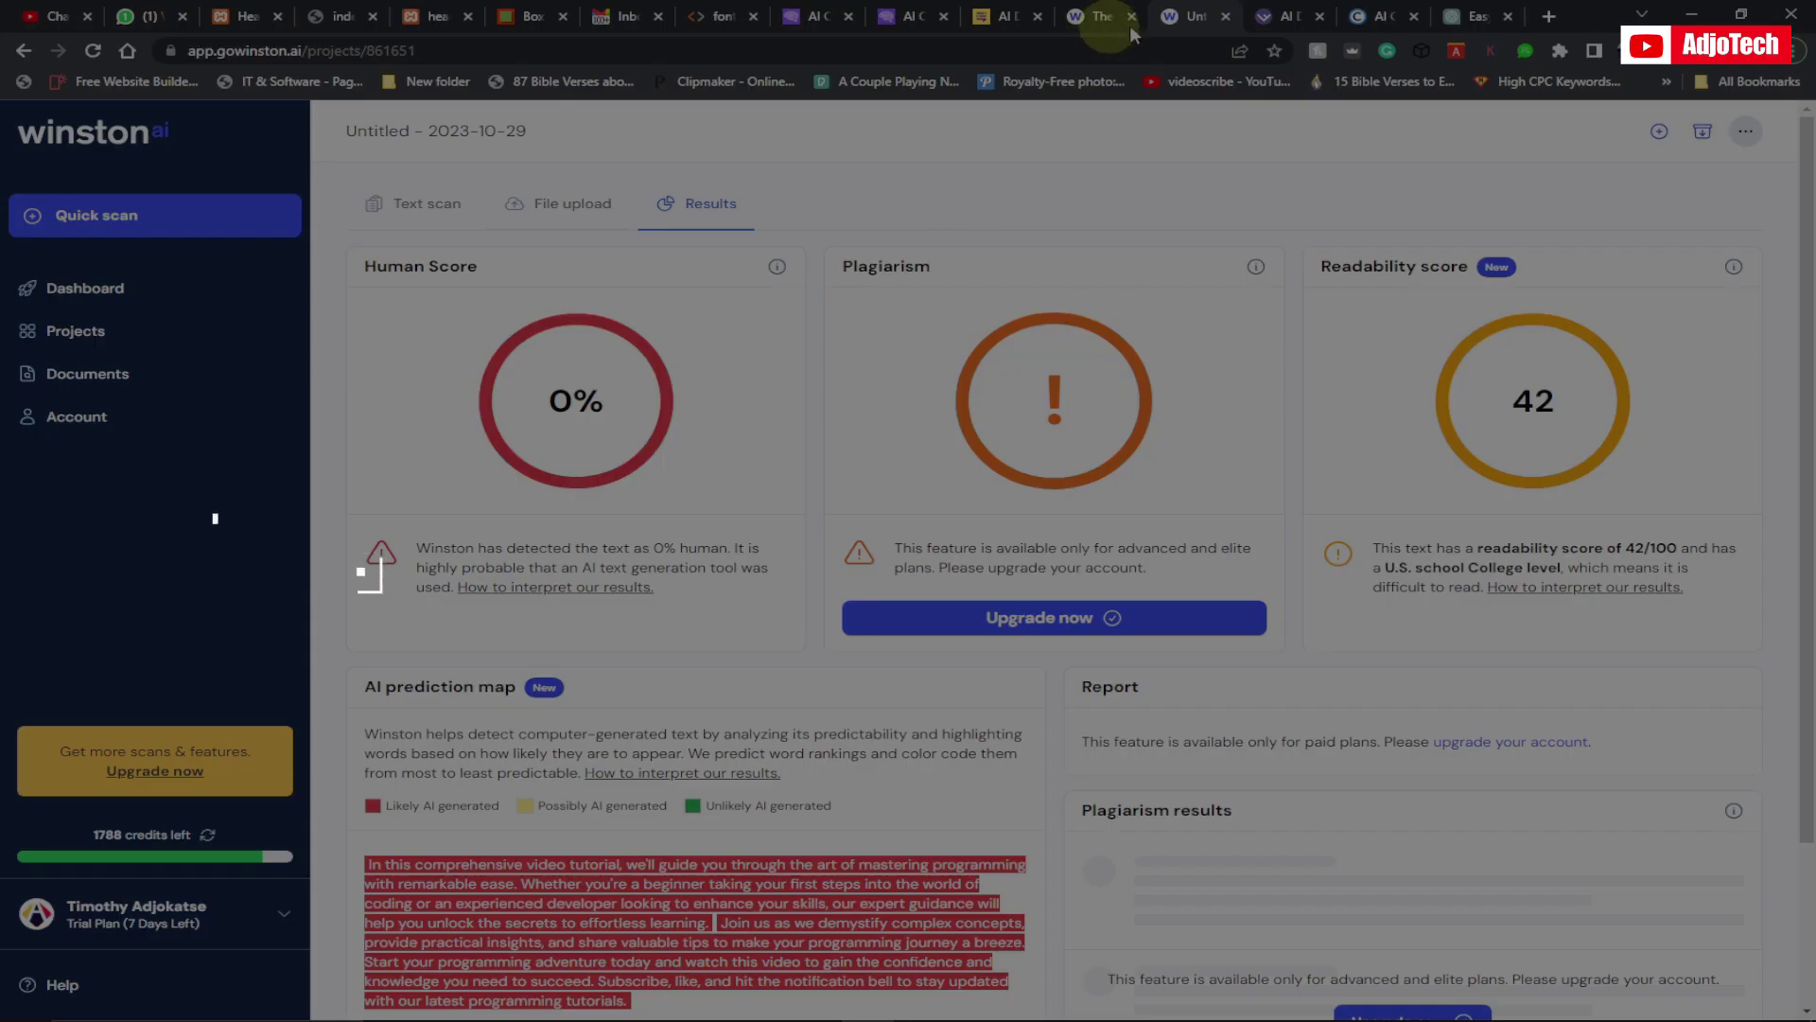
Step: Replace the old paragraph in Sapling AI Detector with the pasted description
{"action": "left_click", "coordinate": [1268, 17]}
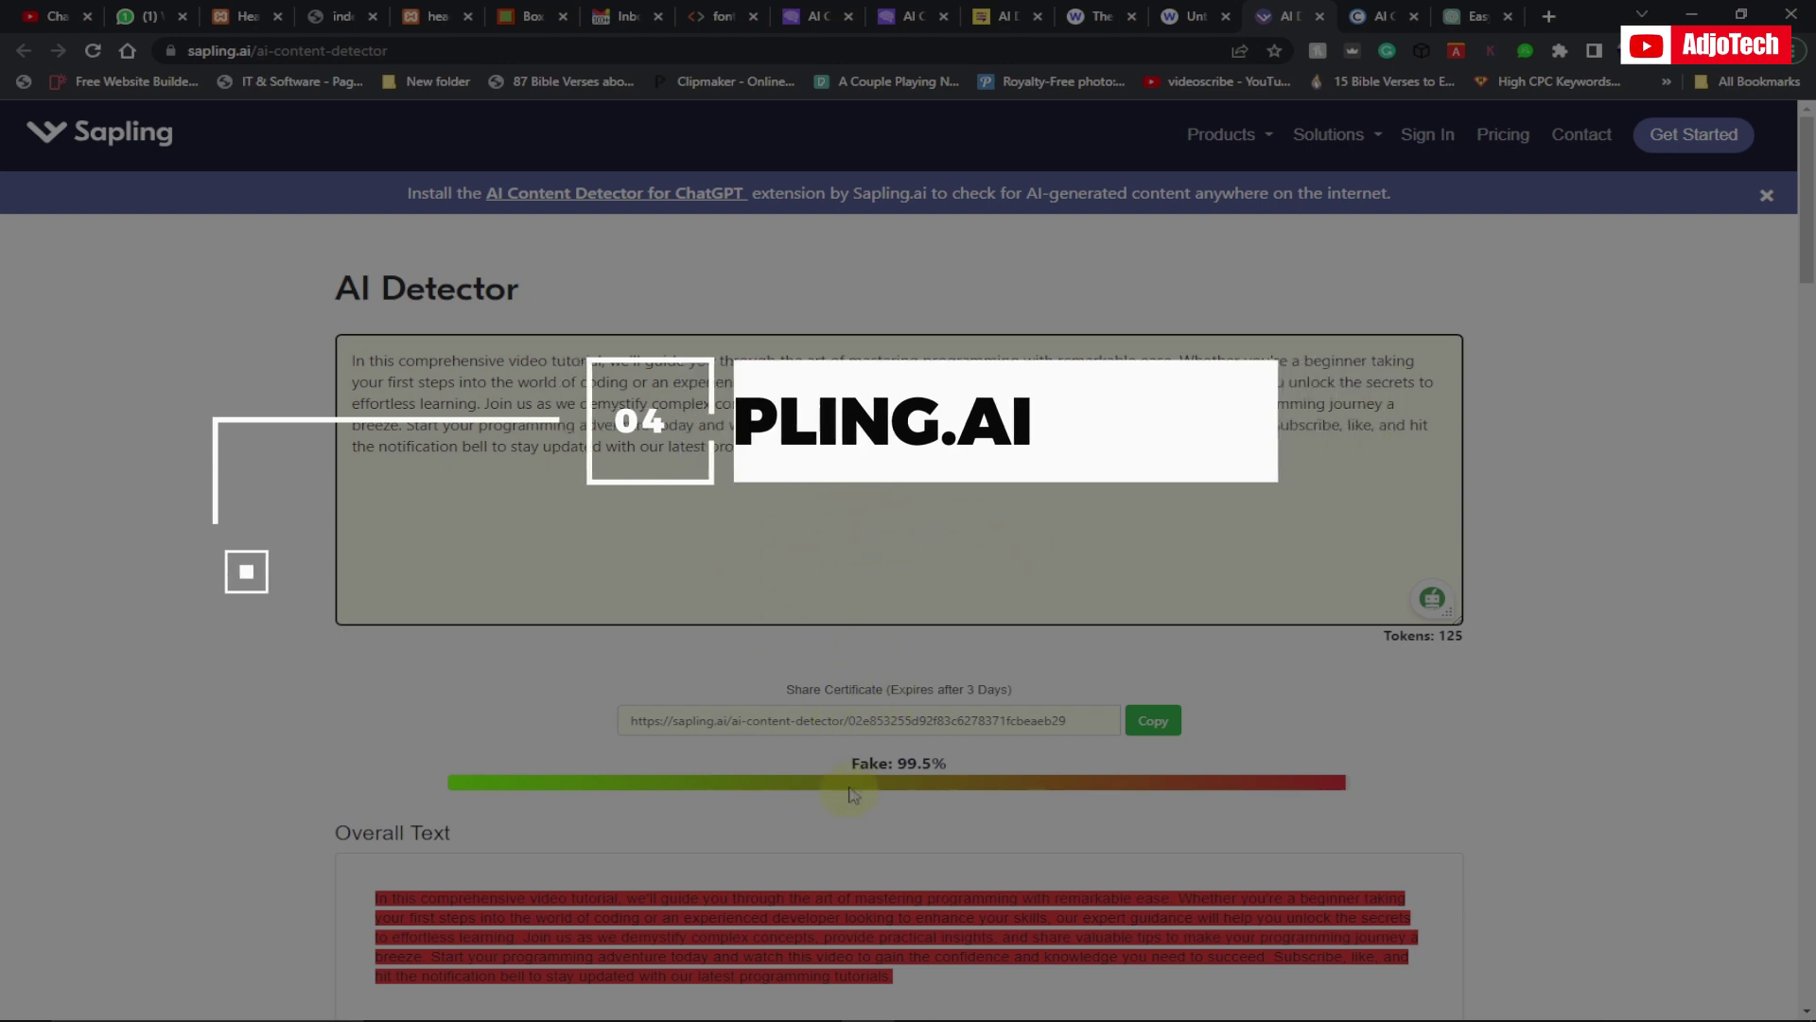
{"action": "scroll", "coordinate": [870, 839], "scroll_direction": "down", "scroll_amount": 1}
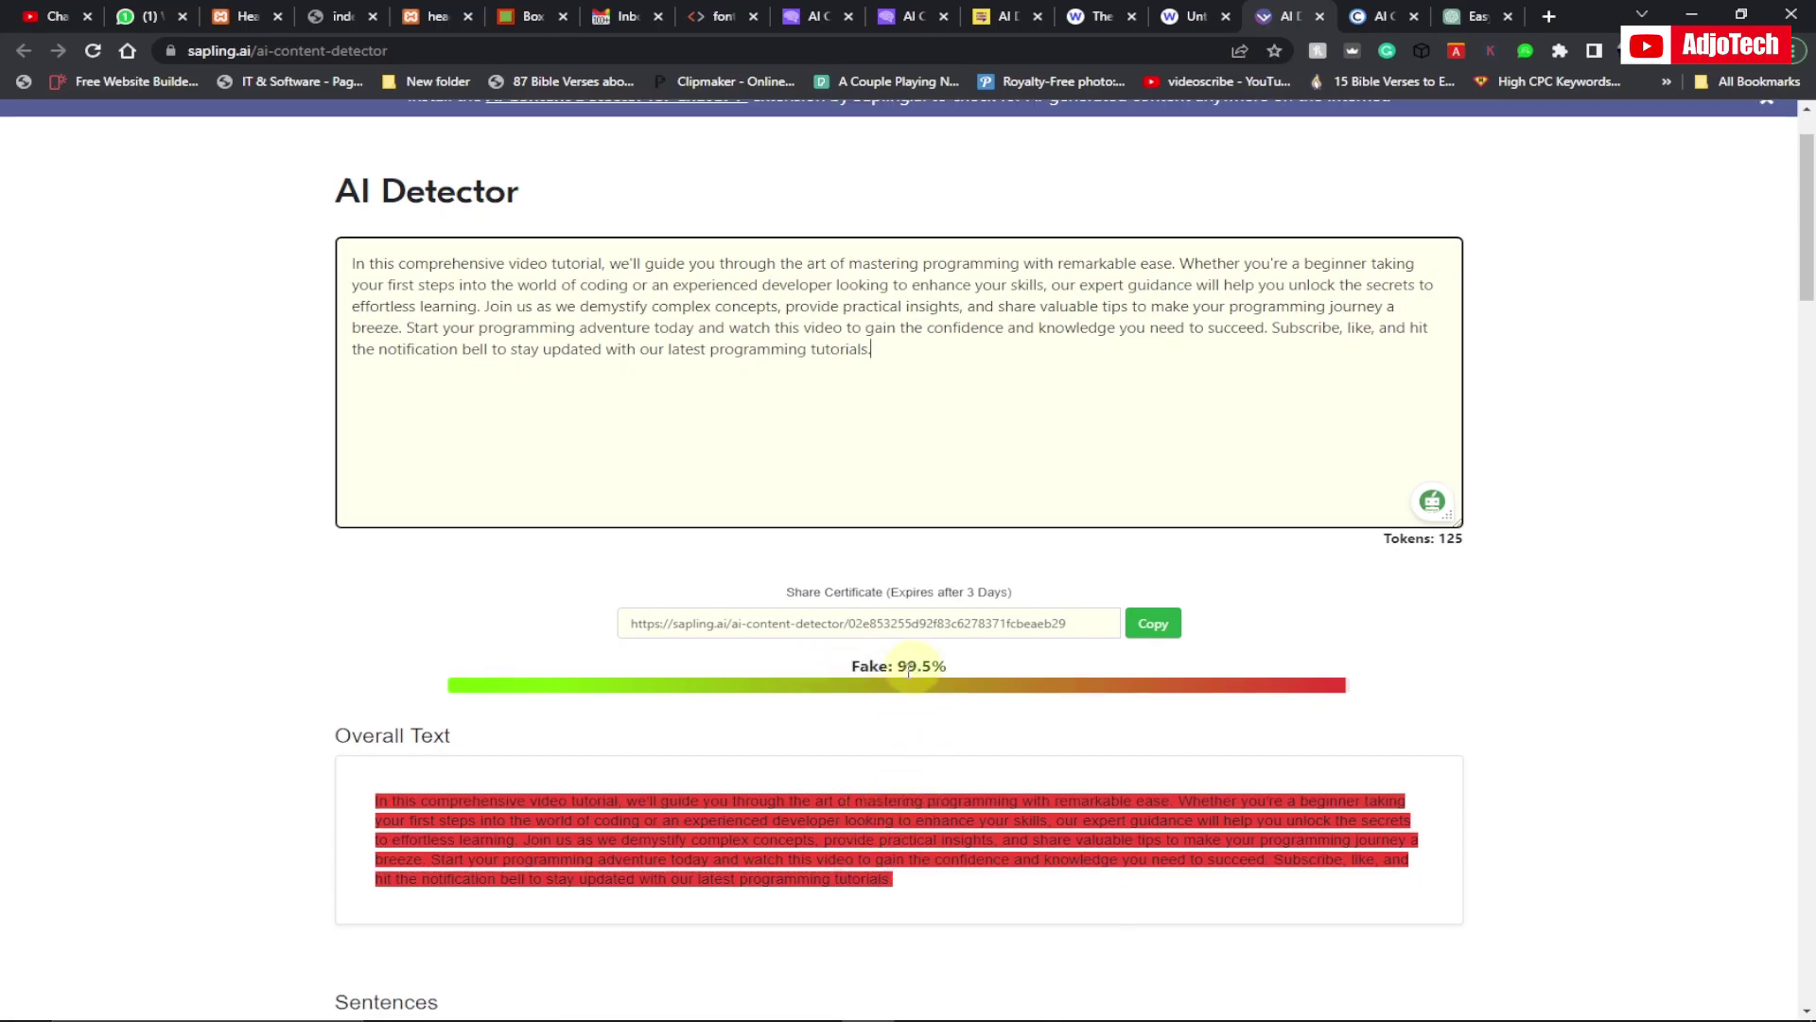
{"action": "left_click_drag", "start_coordinate": [901, 388], "coordinate": [252, 256]}
{"action": "key", "text": "ctrl+c"}
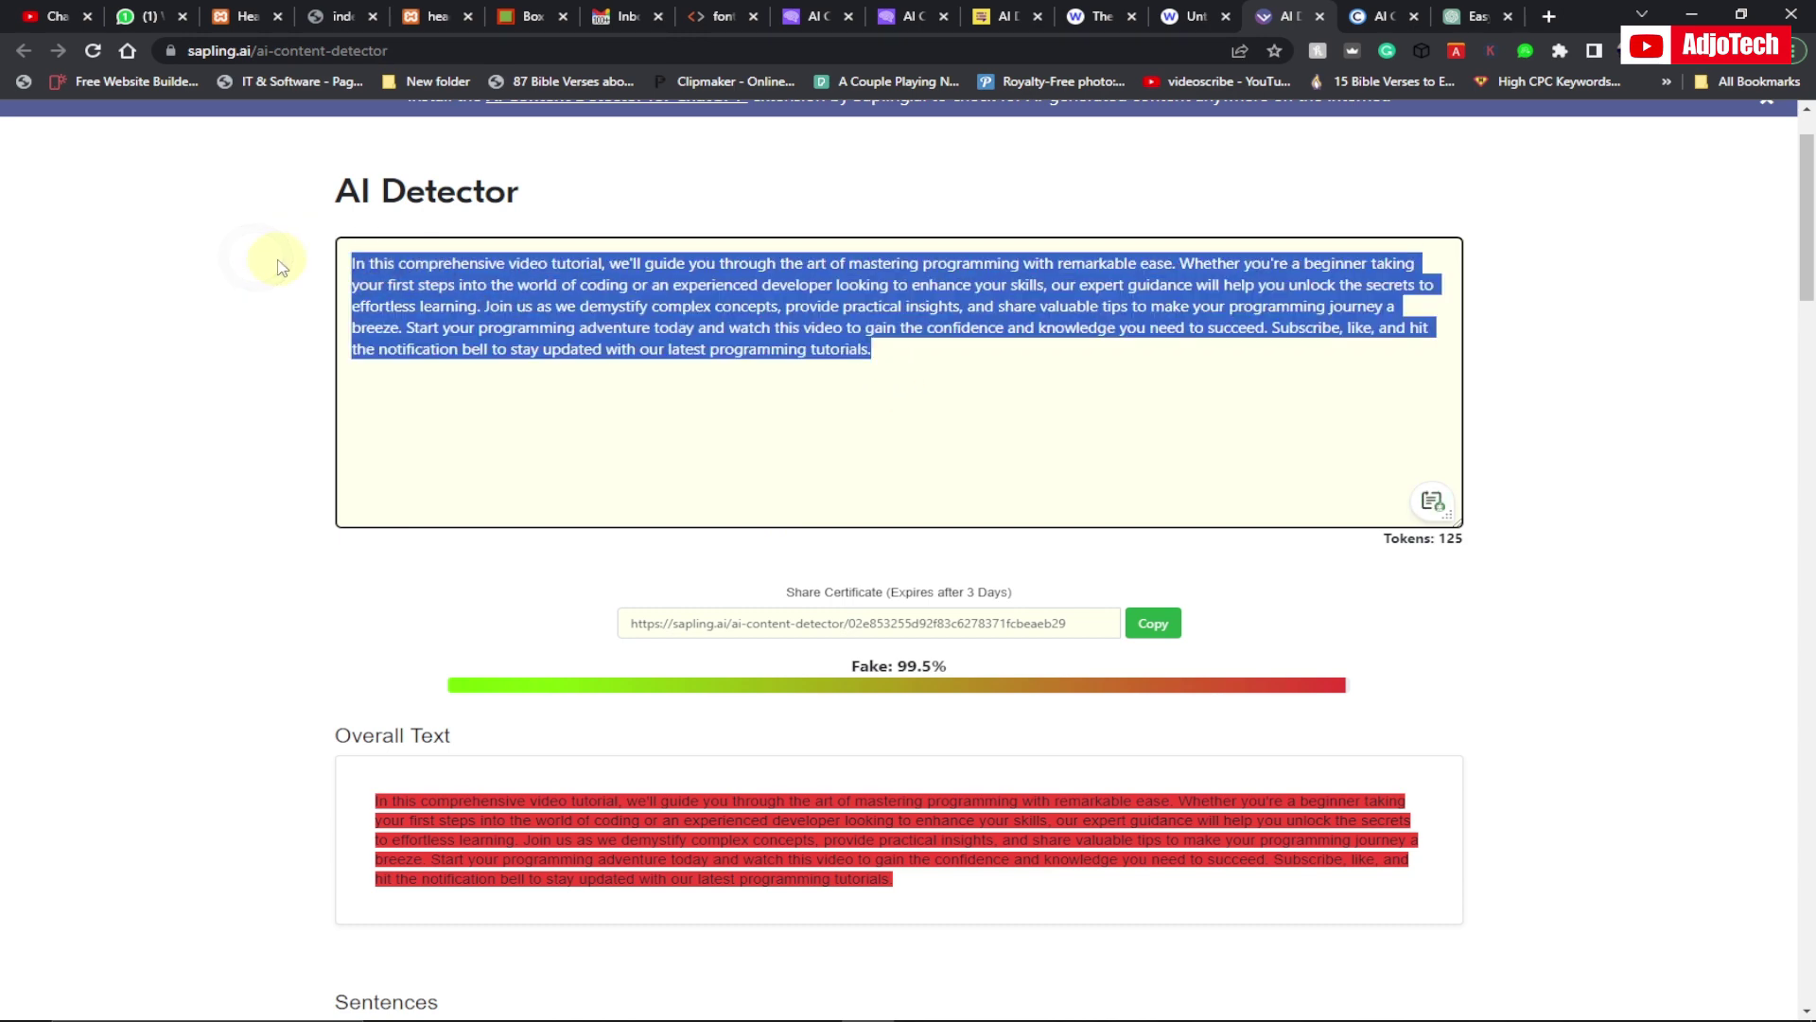
{"action": "key", "text": "BackSpace"}
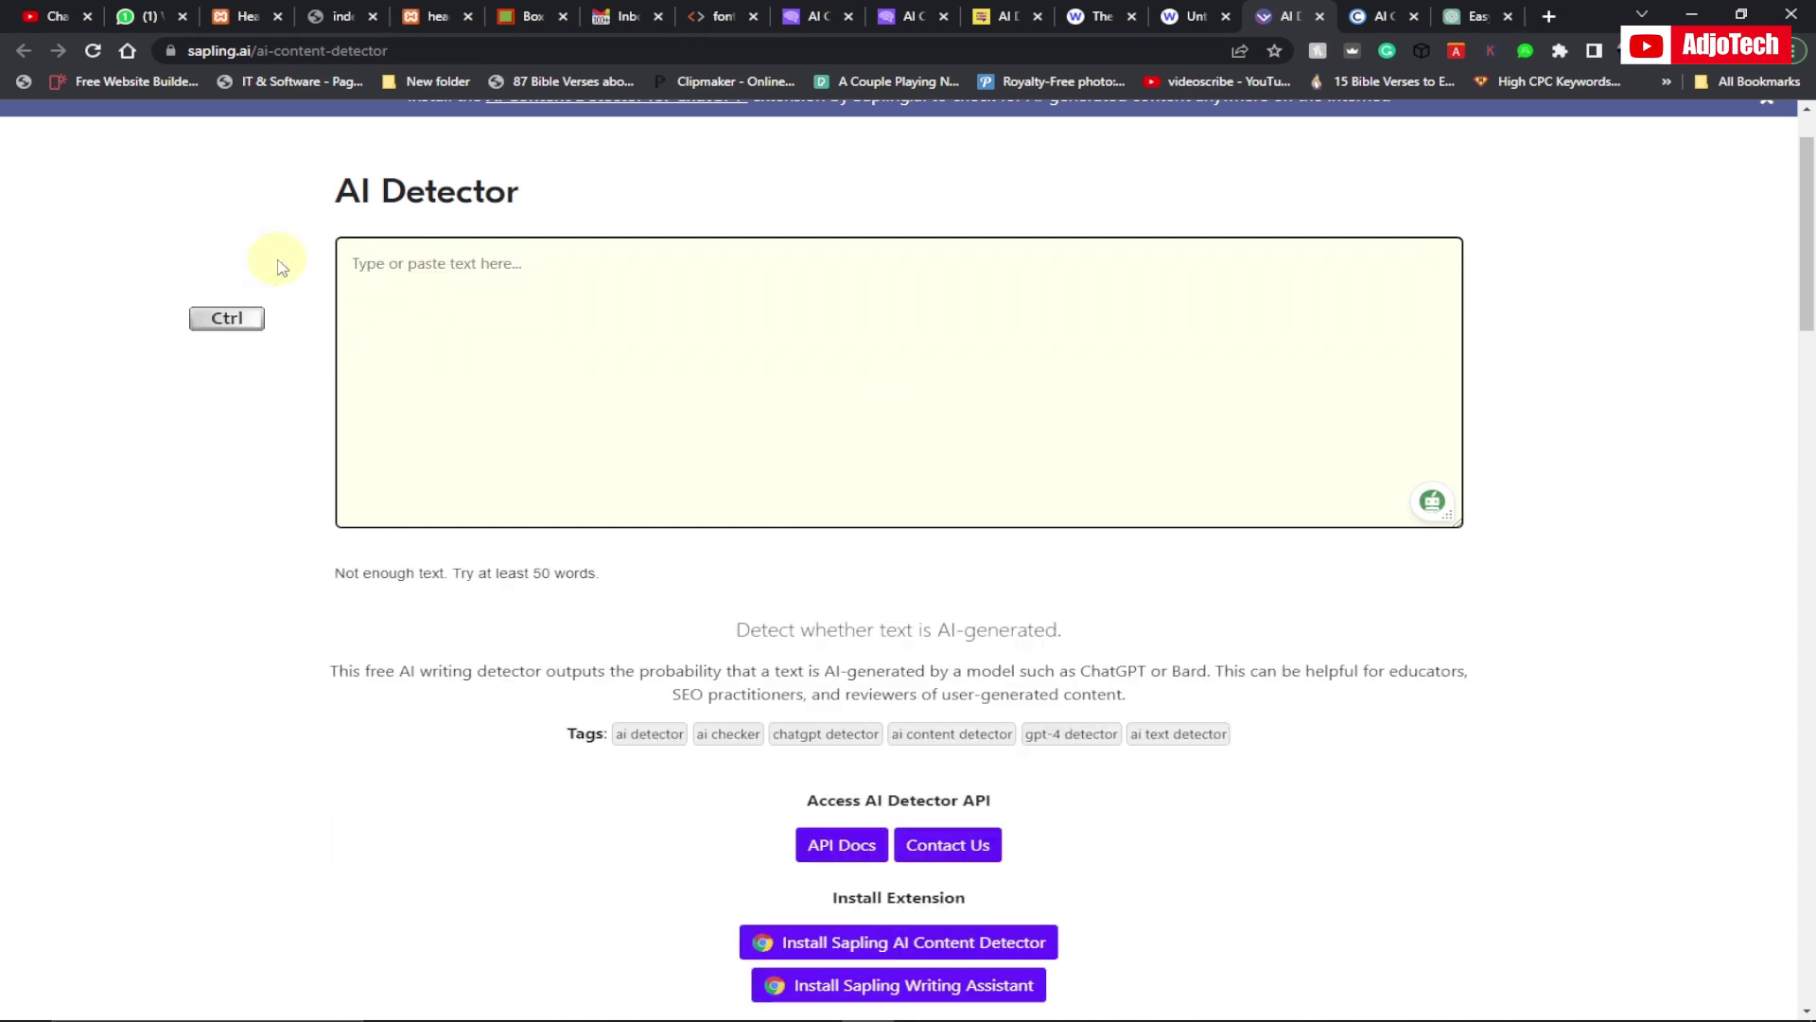
{"action": "key", "text": "ctrl+v"}
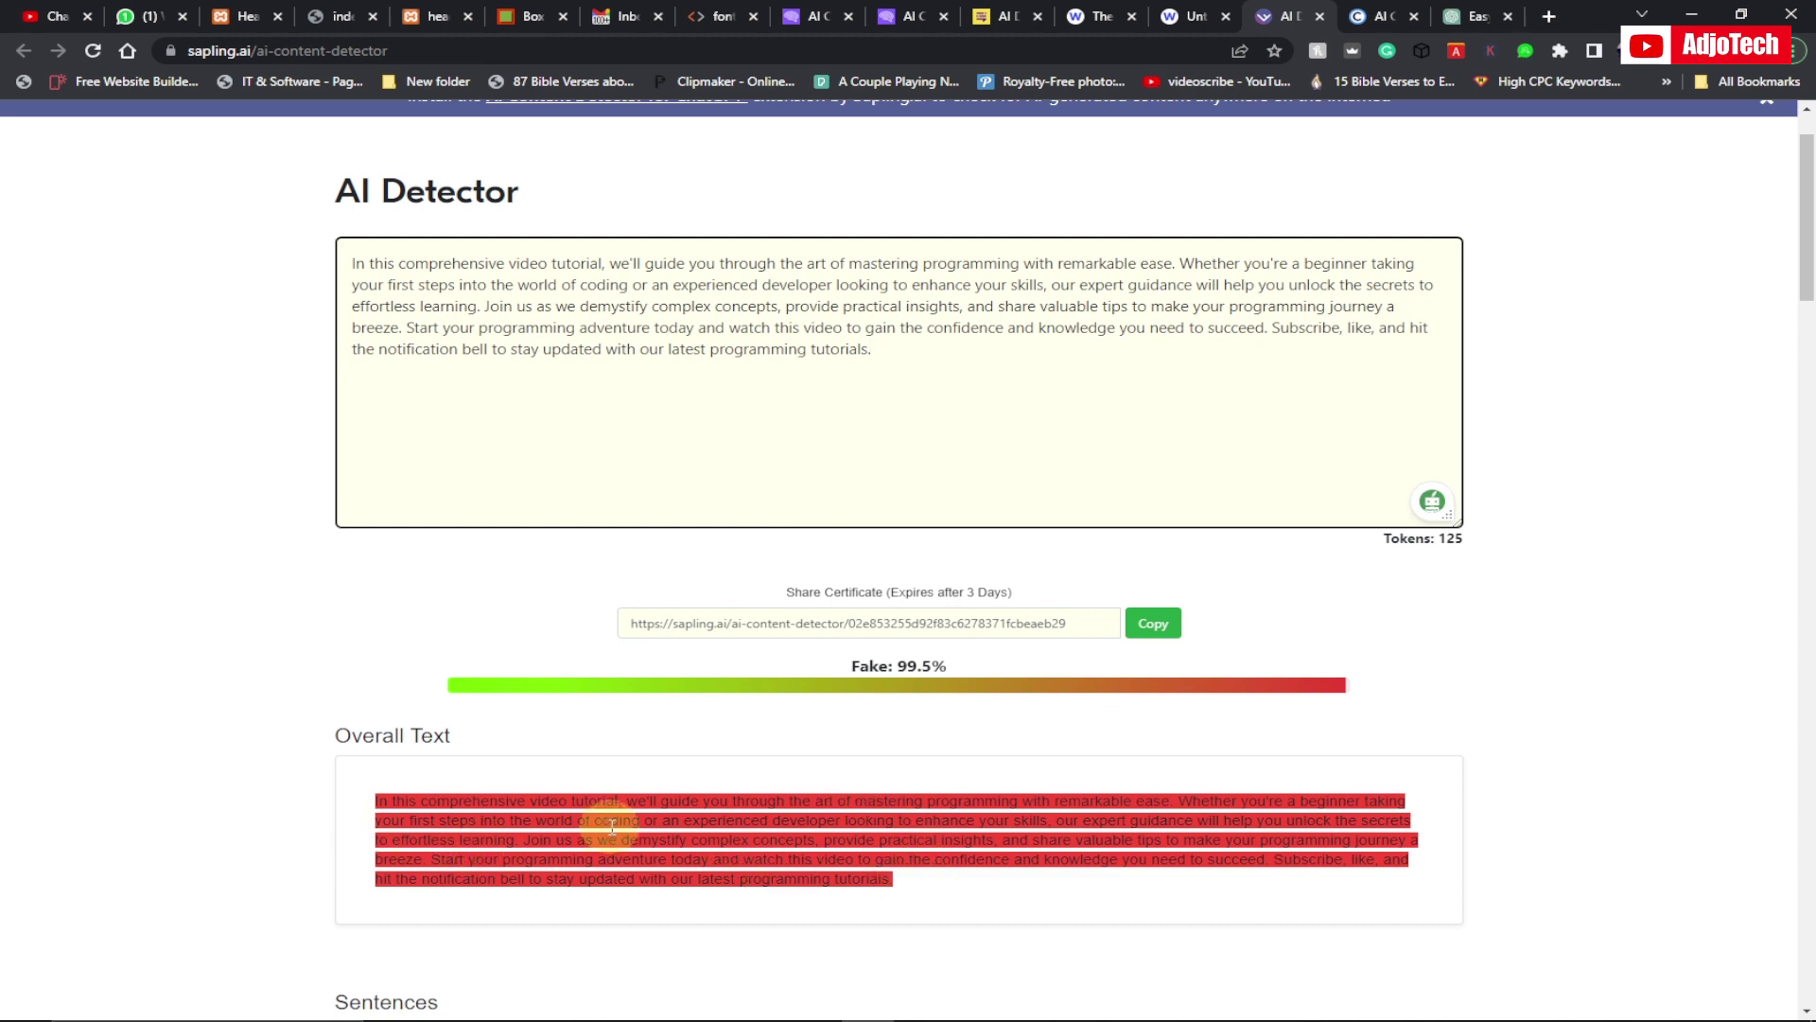
Step: Review Sapling's Fake: 99.5% verdict with sentences flagged red, then go to Copyleaks
{"action": "scroll", "coordinate": [612, 825], "scroll_direction": "down", "scroll_amount": 3}
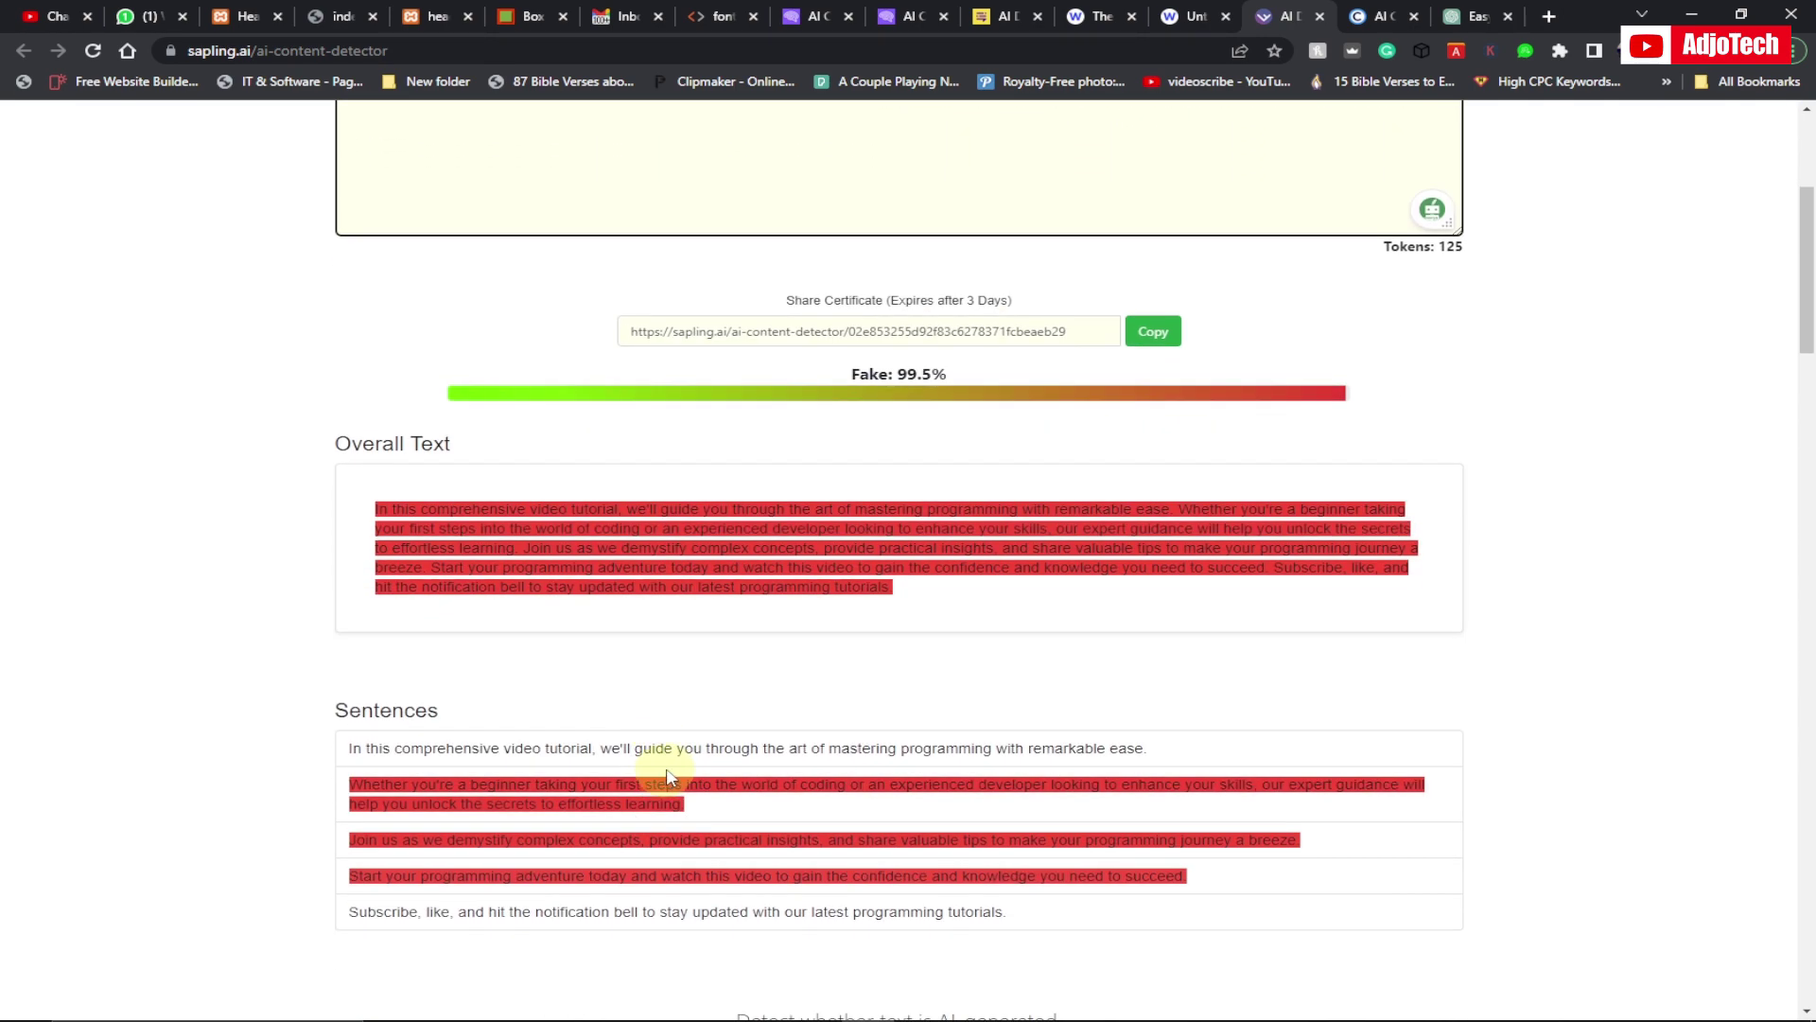
{"action": "scroll", "coordinate": [776, 743], "scroll_direction": "up", "scroll_amount": 3}
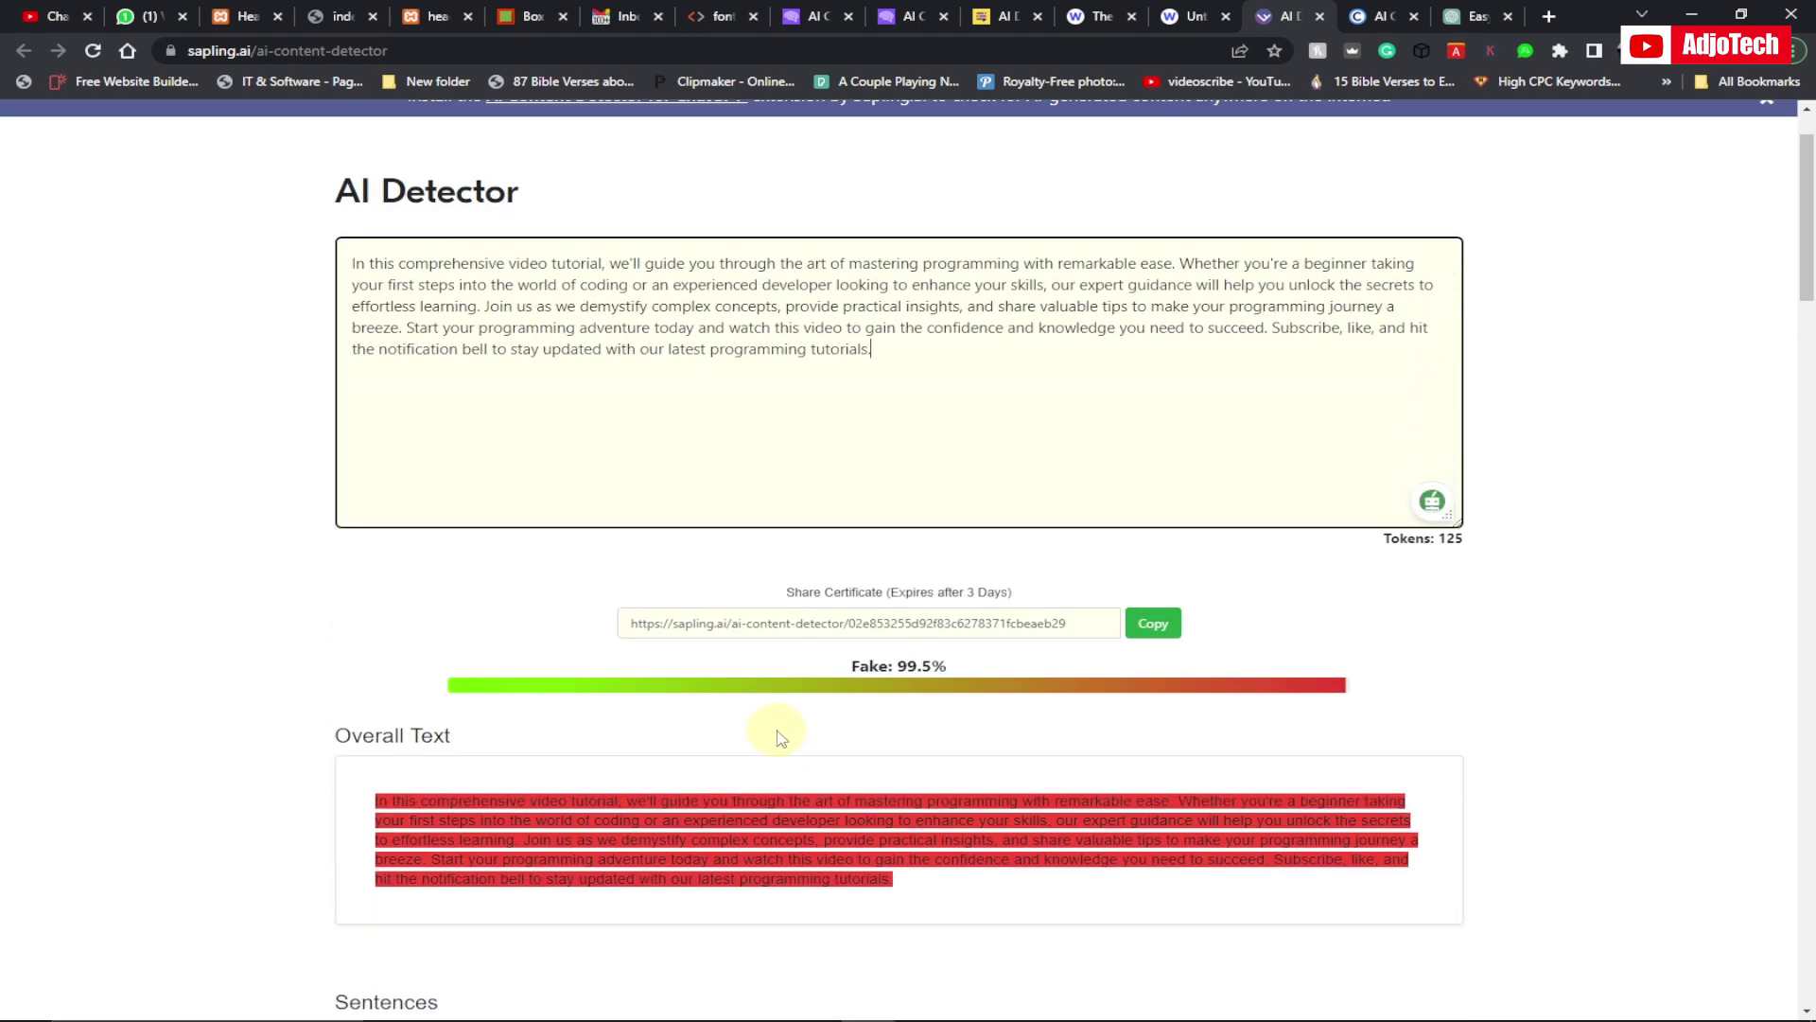
{"action": "scroll", "coordinate": [775, 736], "scroll_direction": "up", "scroll_amount": 1}
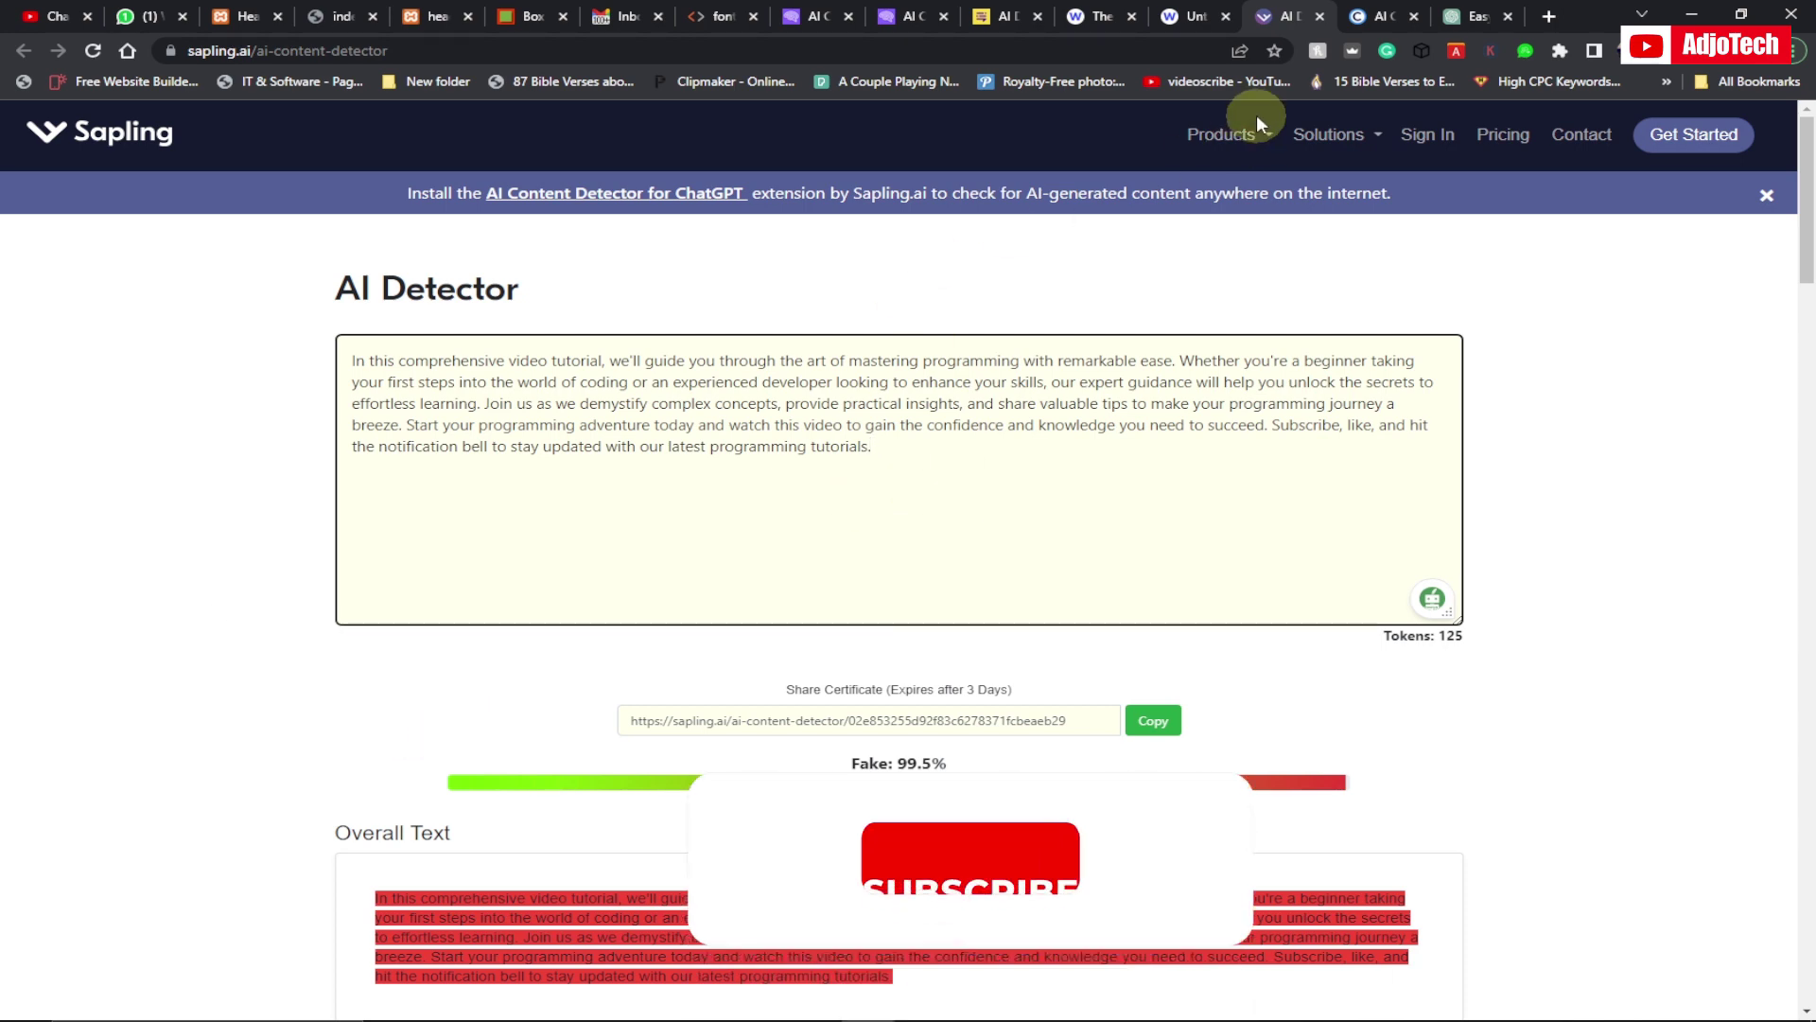
{"action": "left_click", "coordinate": [1366, 20]}
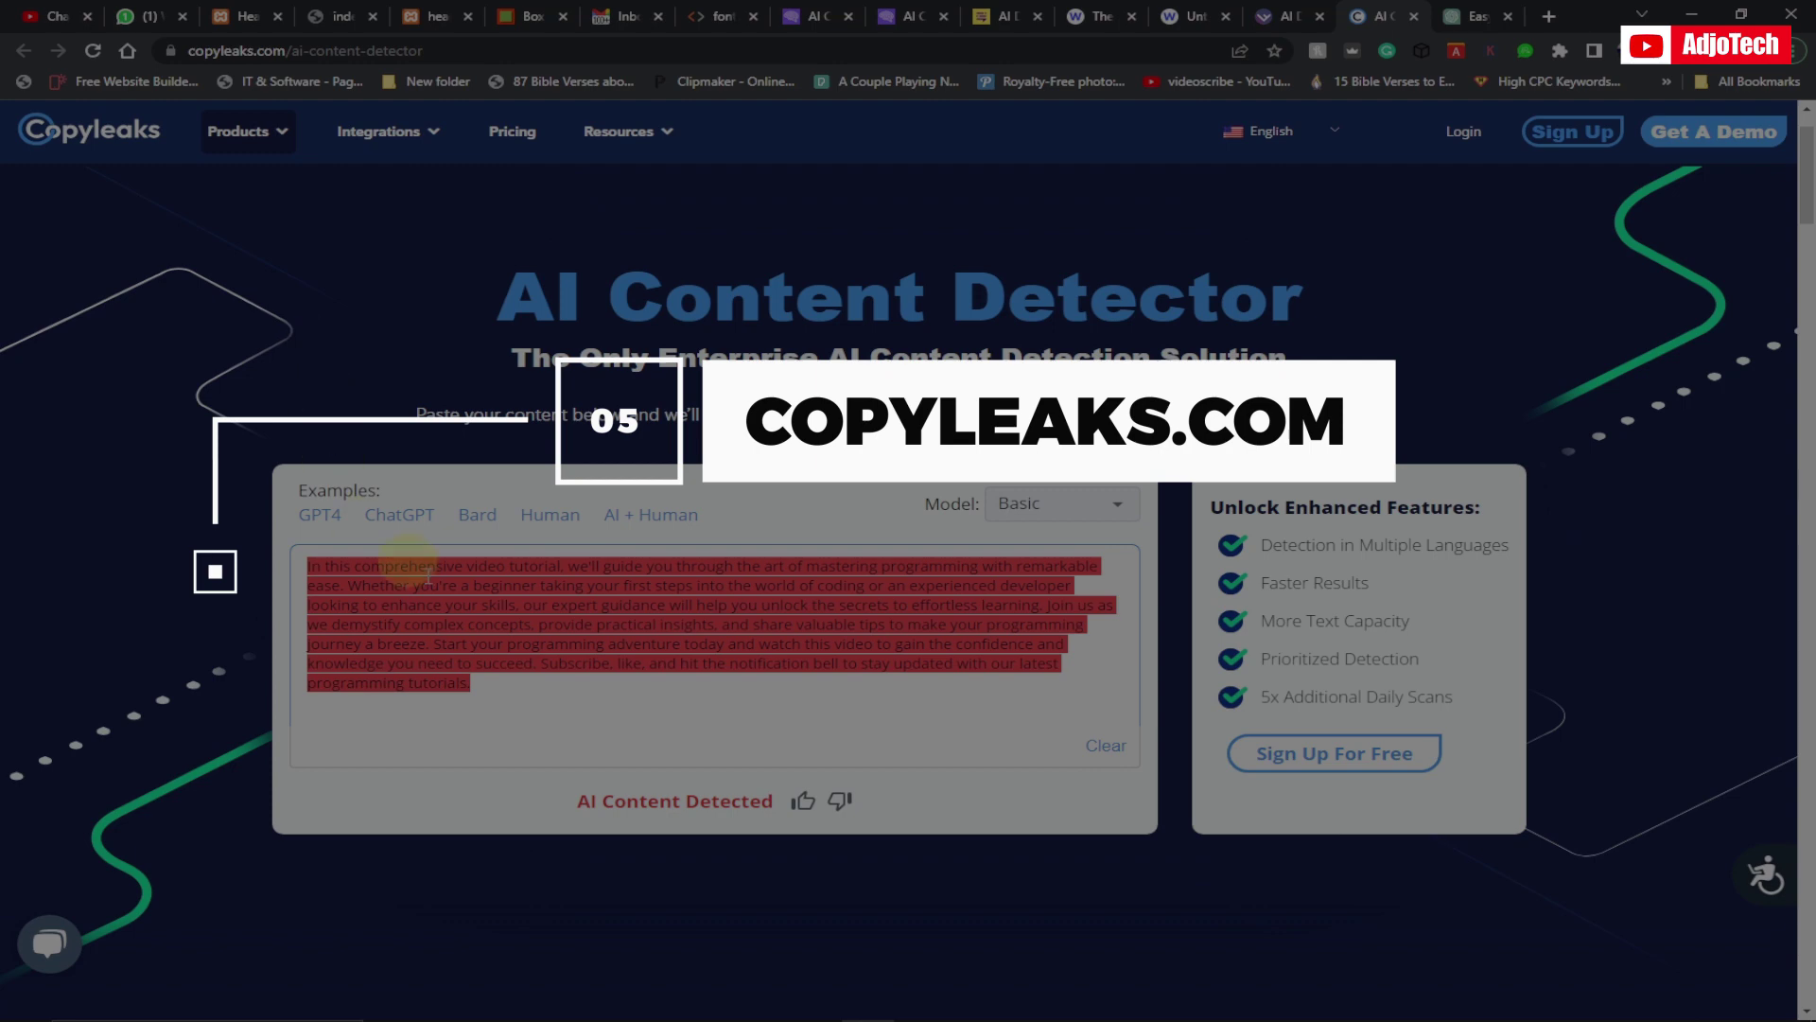
{"action": "left_click", "coordinate": [475, 695]}
{"action": "left_click_drag", "start_coordinate": [476, 695], "coordinate": [287, 571]}
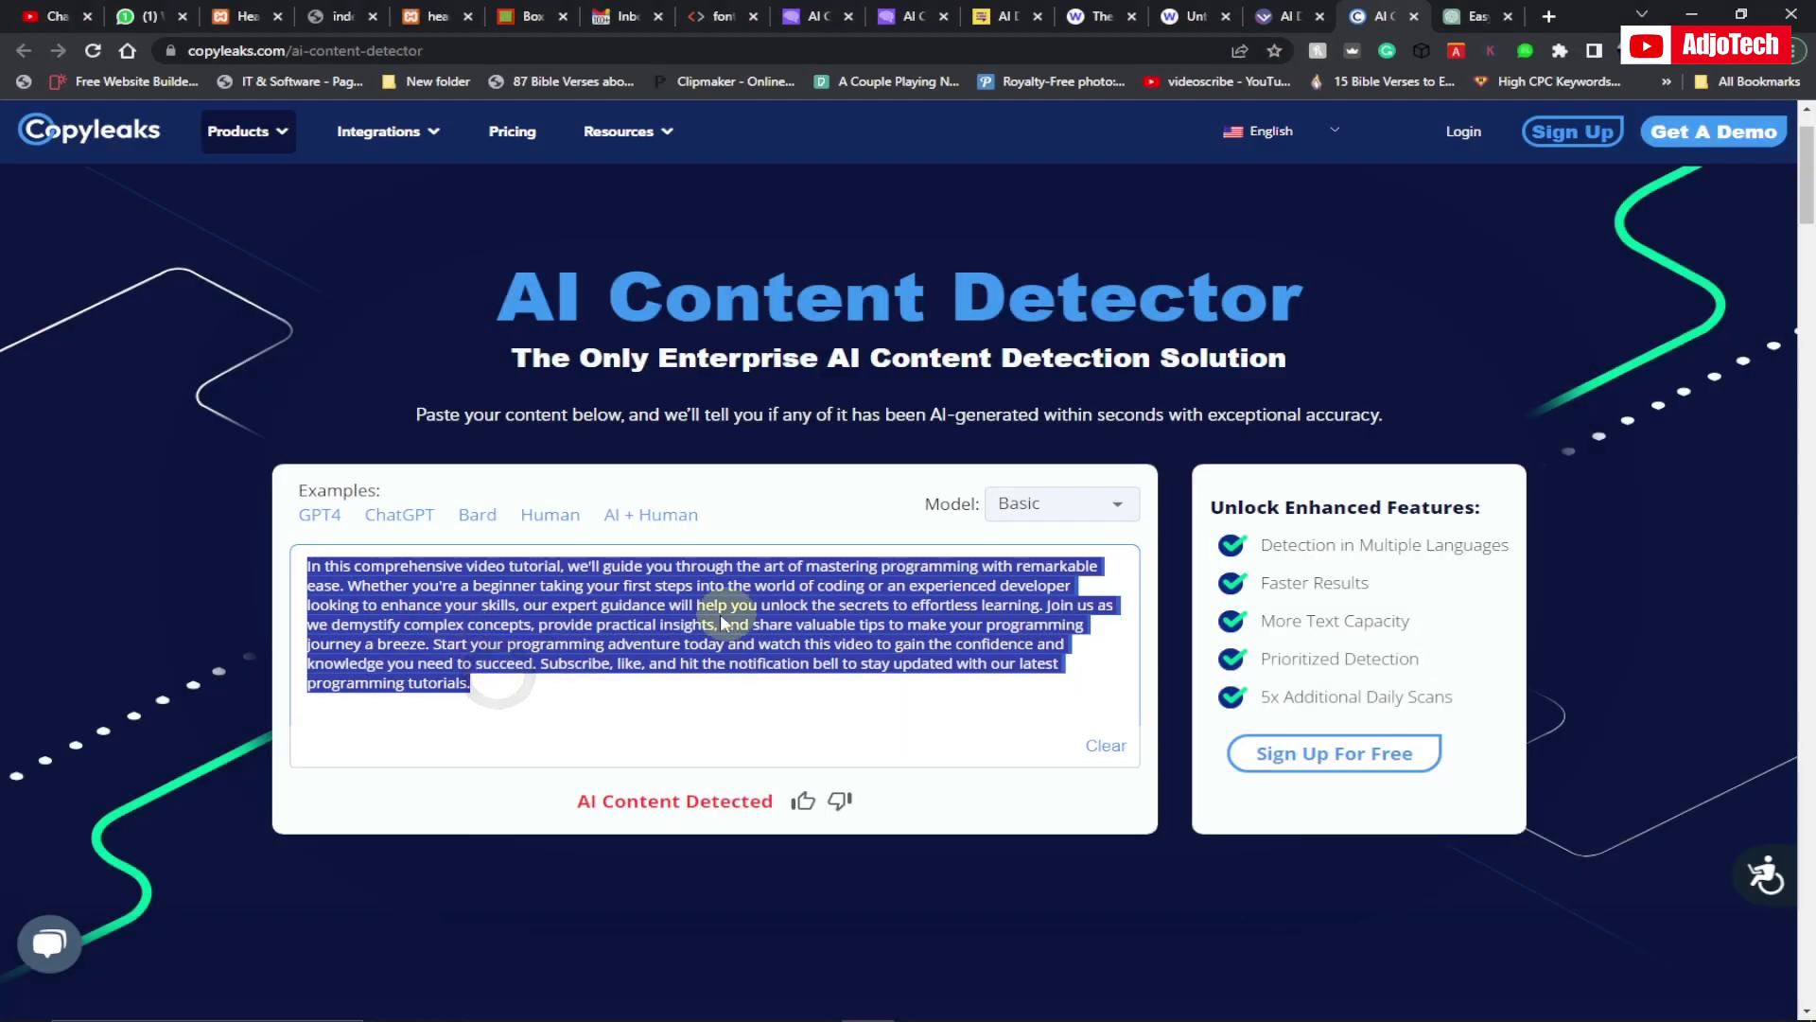
{"action": "left_click", "coordinate": [496, 632]}
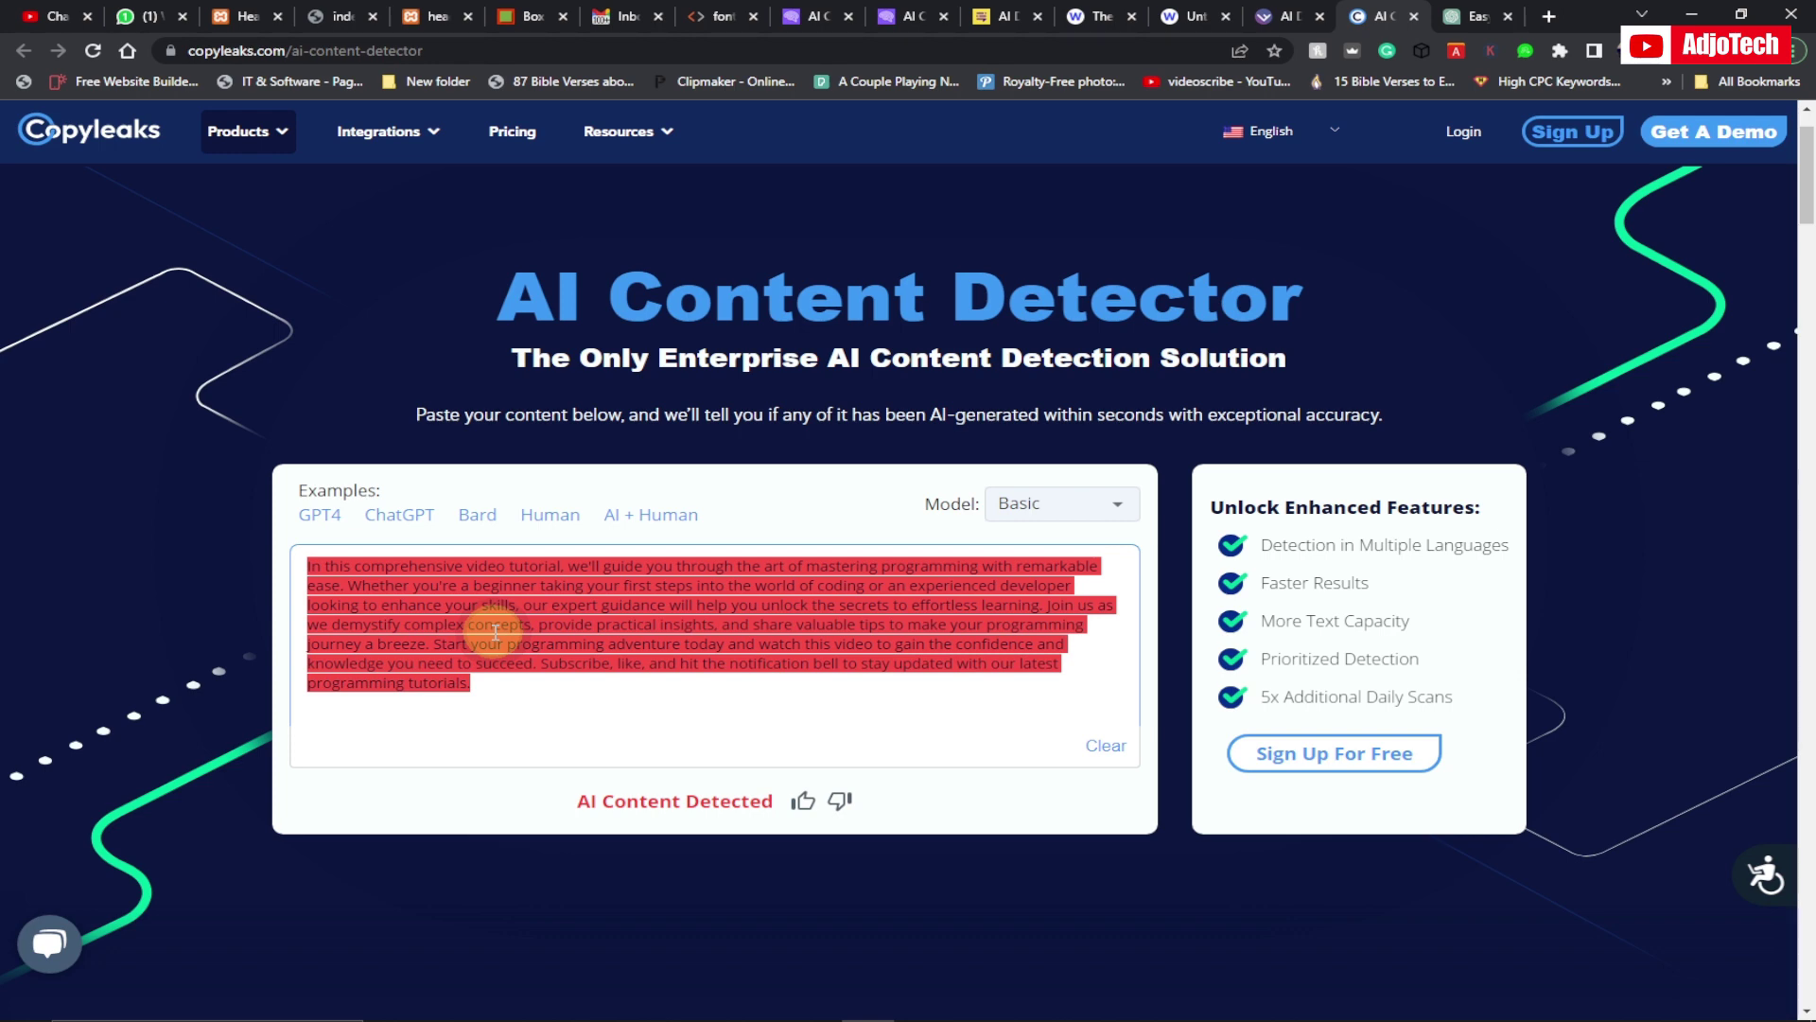
{"action": "left_click_drag", "start_coordinate": [491, 690], "coordinate": [297, 575]}
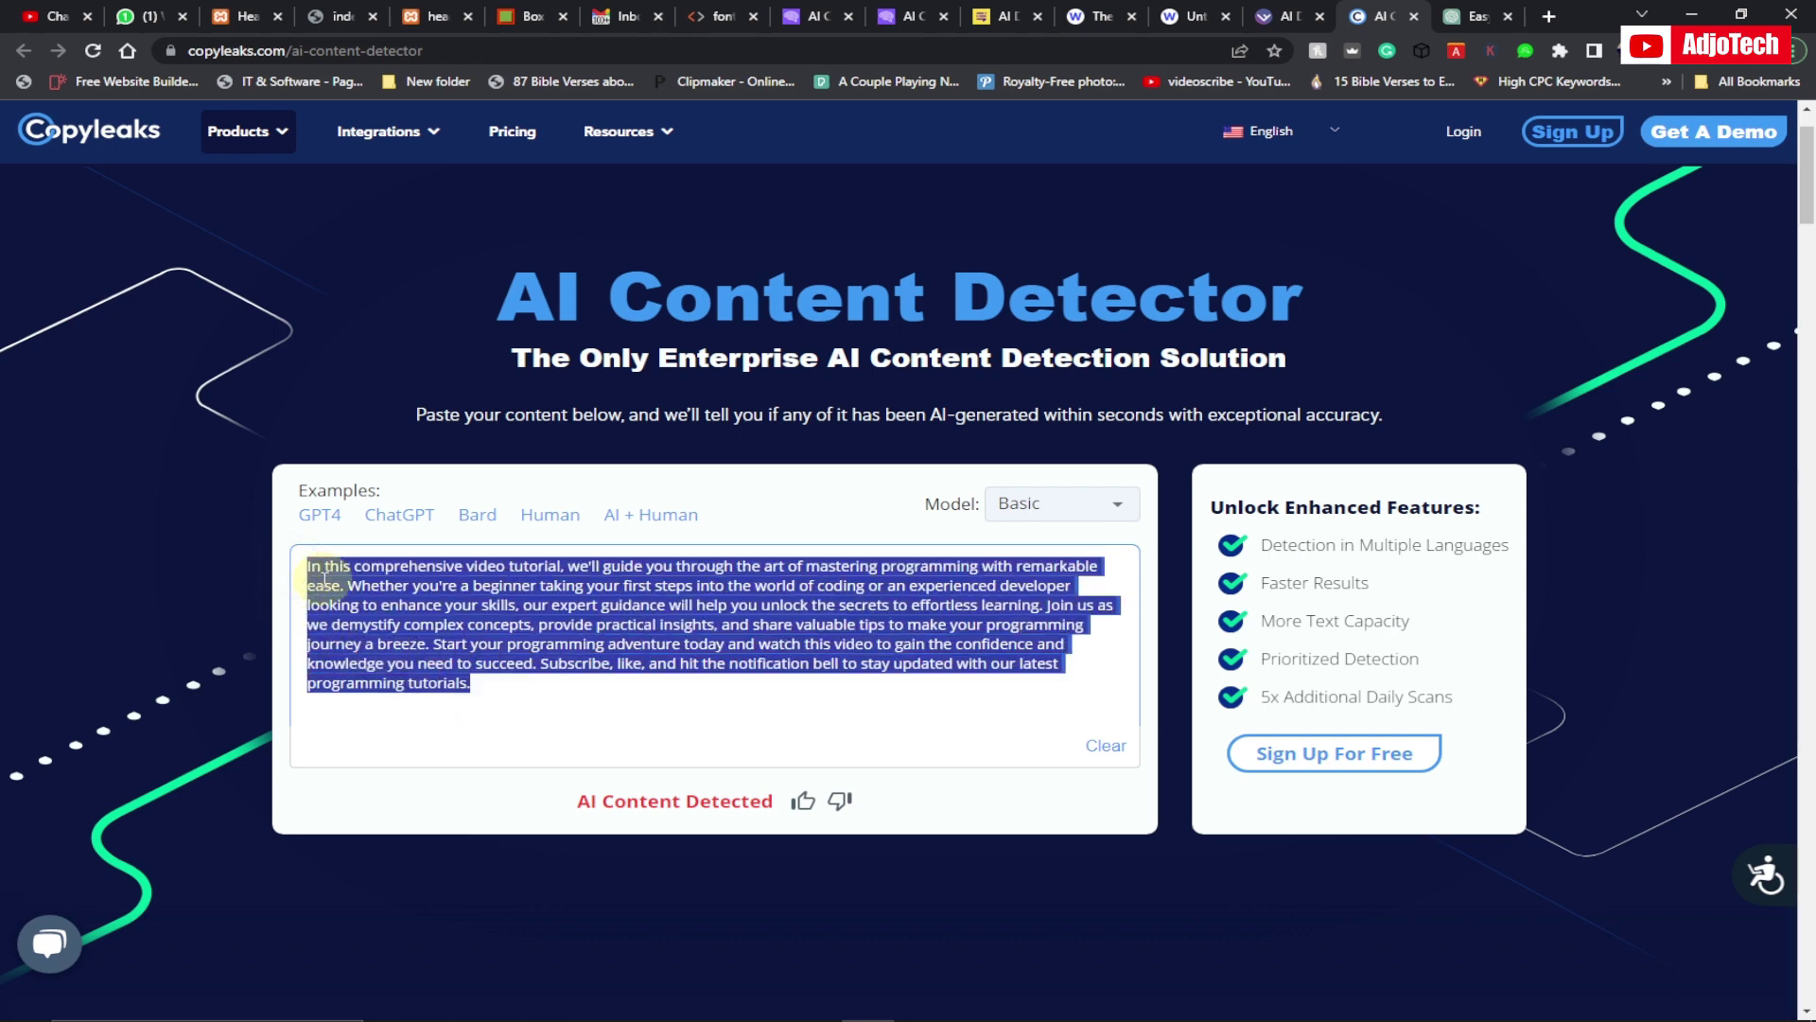
{"action": "left_click", "coordinate": [466, 702]}
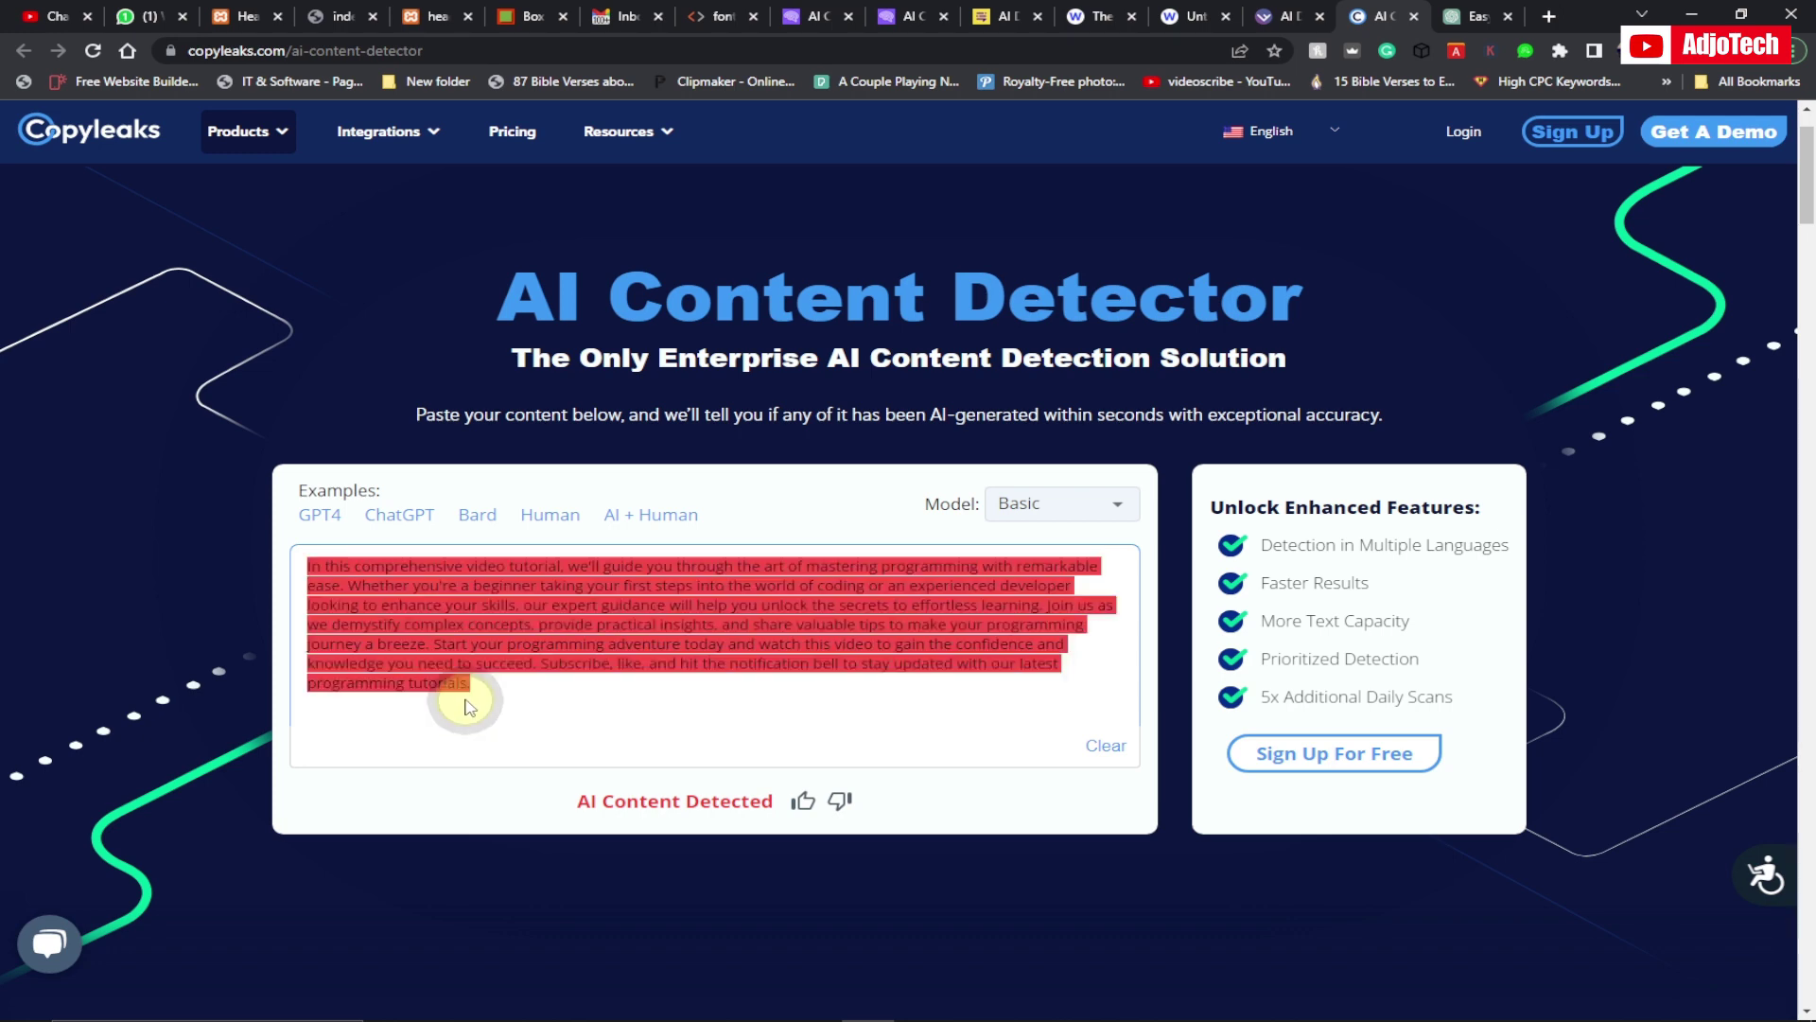